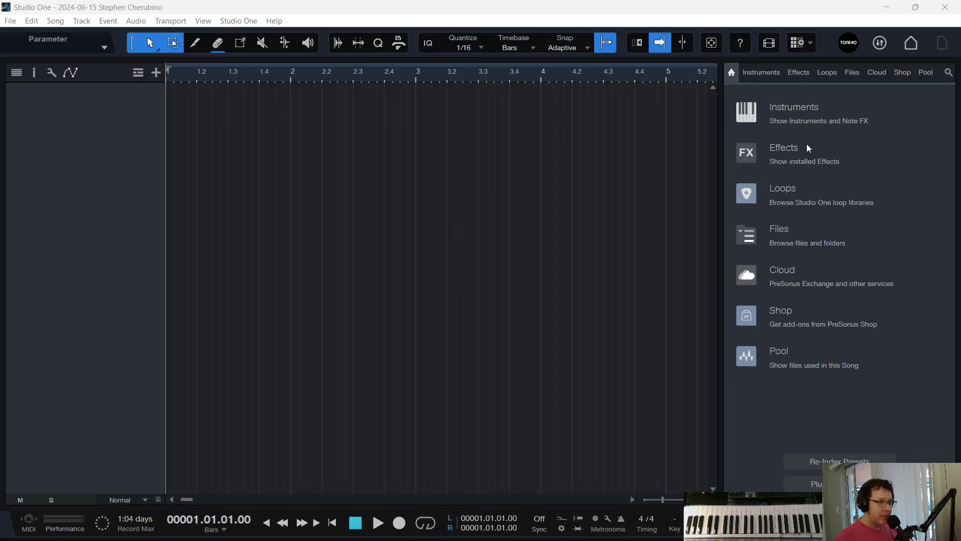
List the PreSonus instruments (Impact, Lead Architect, Mai Tai, Mojito, Presence, SampleOne) under Instruments in the browser.
left_click(796, 109)
scroll(755, 338, "down", 1)
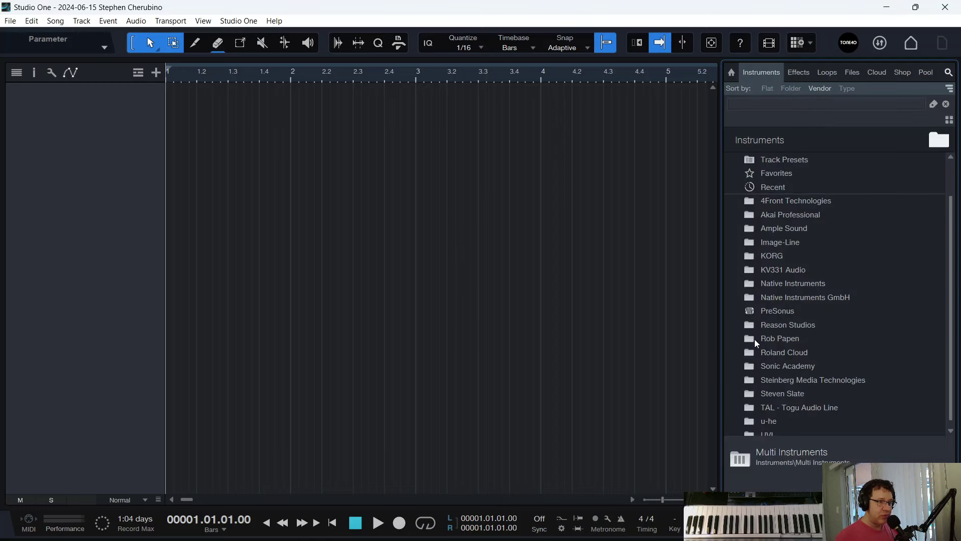
double_click(755, 310)
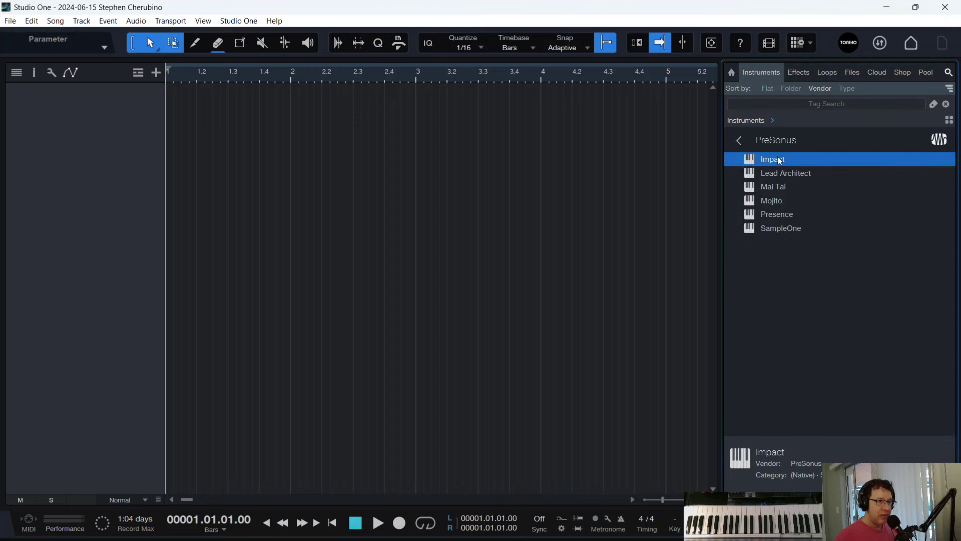
Add an Impact track with the Balkan Lines kit and audition its Bass Drum, Rim Shot, Snare and Clap pads.
left_click_drag(777, 157, 405, 155)
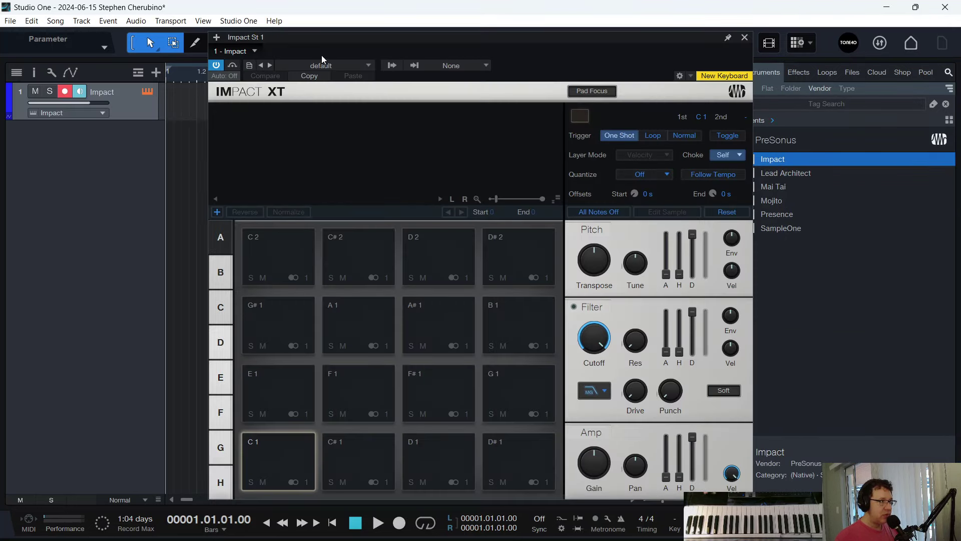
left_click(323, 65)
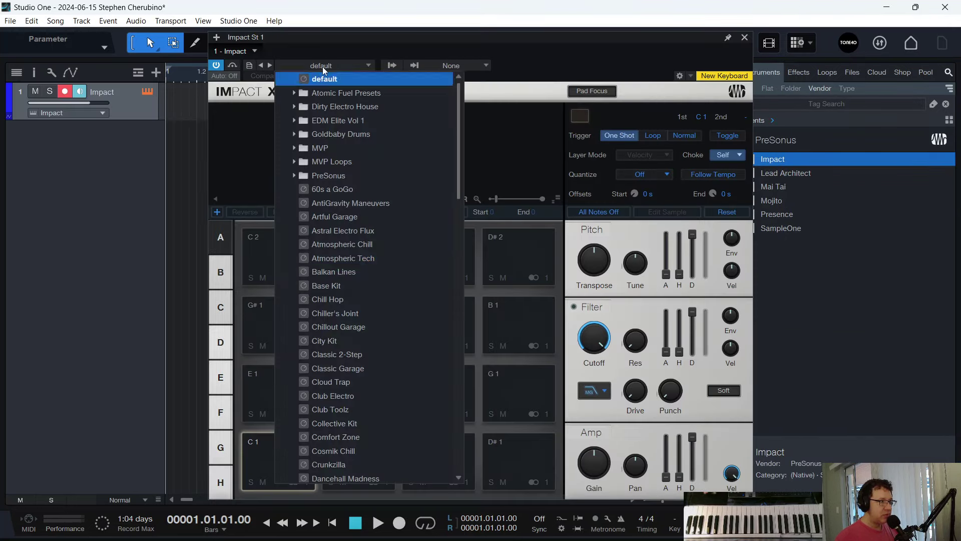
left_click(344, 274)
left_click(340, 458)
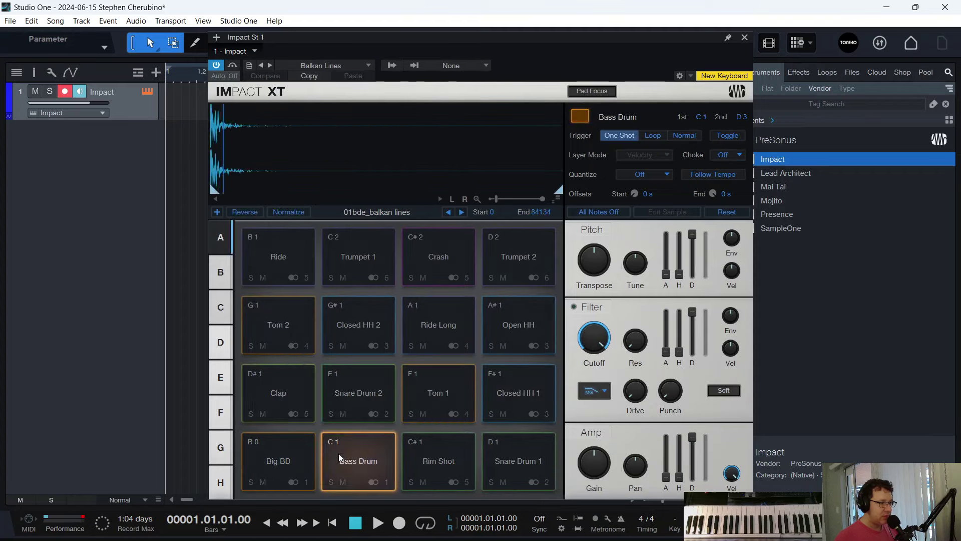
left_click(438, 458)
left_click(359, 392)
left_click(288, 393)
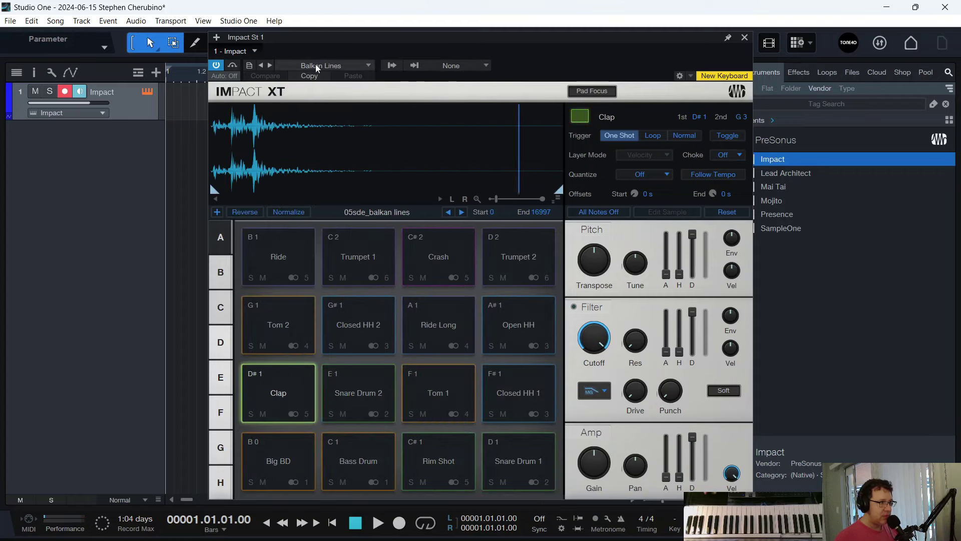
Load the Chill Hop kit and audition its Kick Beef, Perc Disto, Snare Lofi and Perc Break pads.
left_click(270, 65)
left_click(270, 65)
left_click(295, 438)
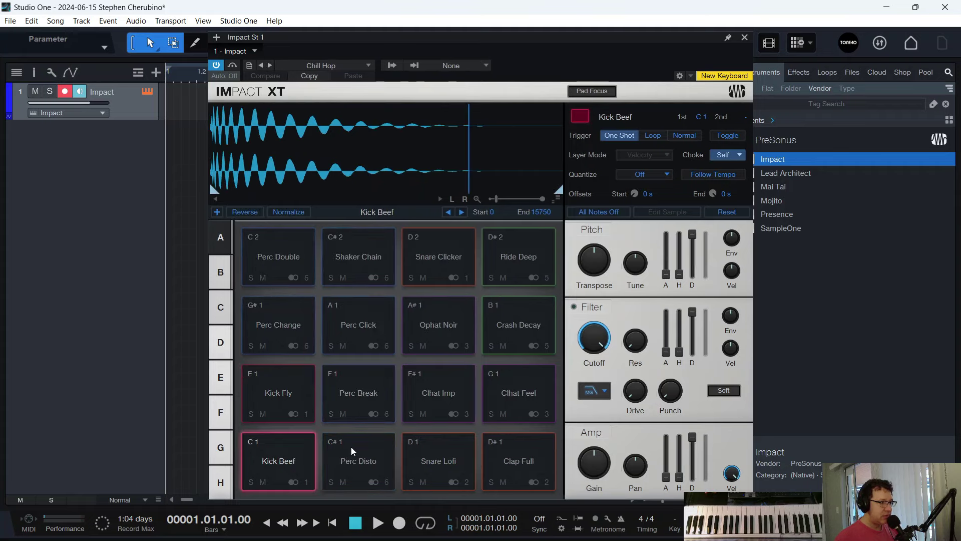
left_click(353, 451)
left_click(430, 453)
left_click(351, 387)
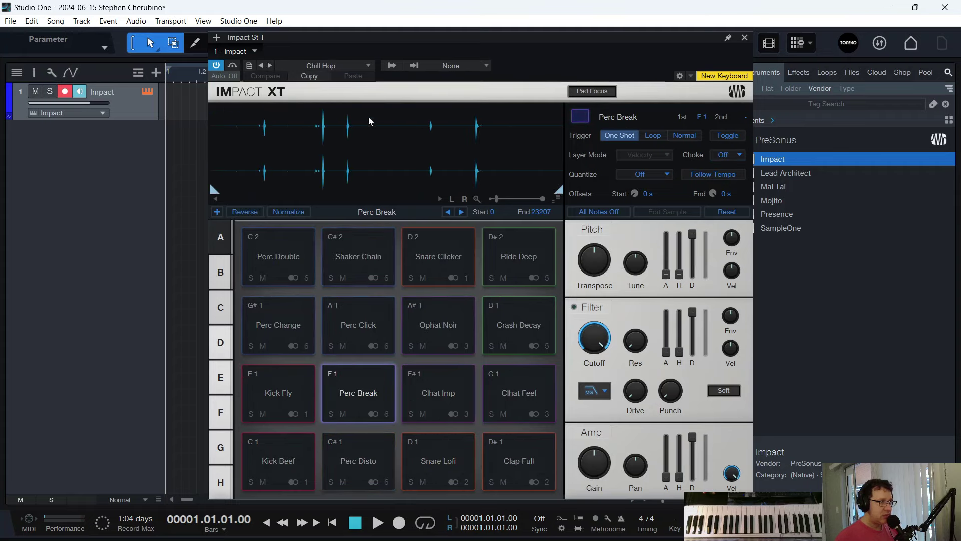
Create a one-bar part on the Impact track, open it in the editor and add a Clhat Imp note.
left_click(744, 38)
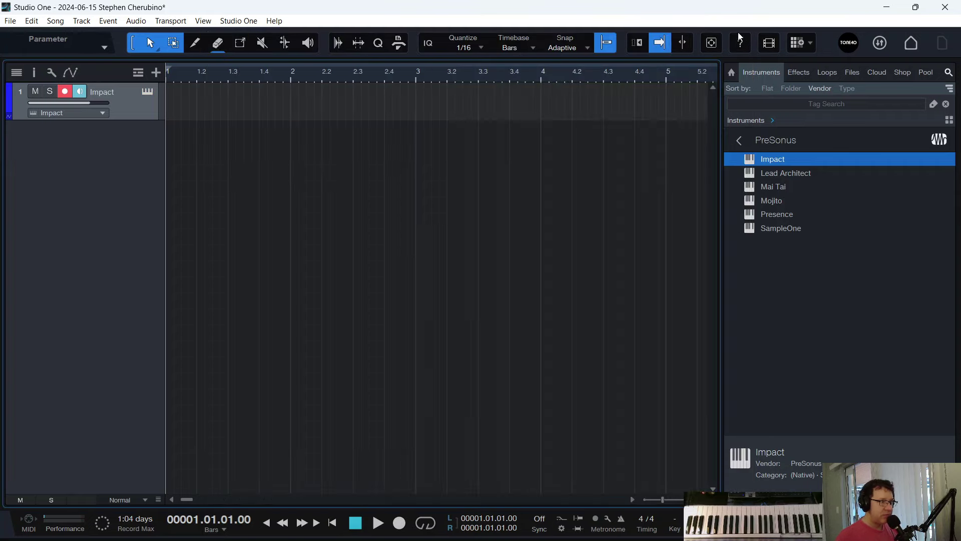
double_click(194, 105)
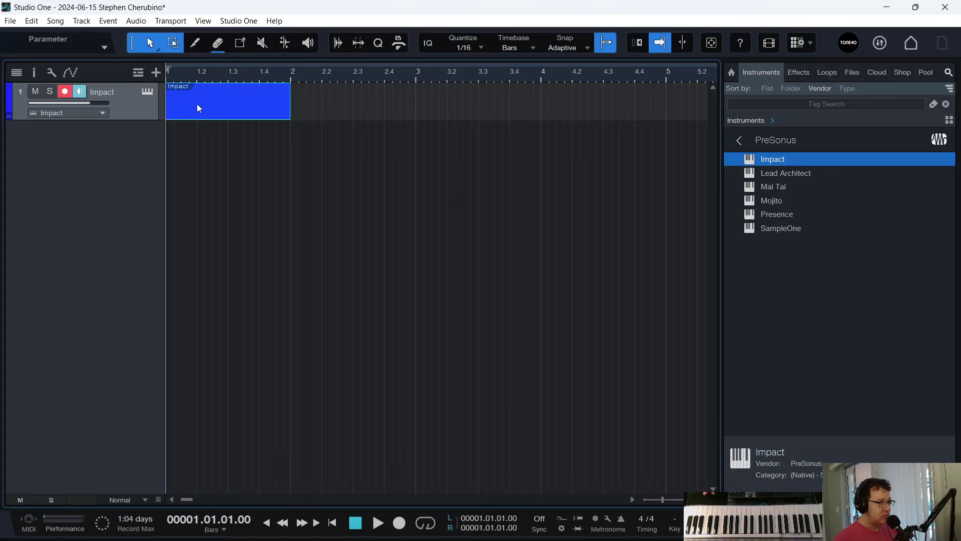
key("Delete")
double_click(198, 112)
double_click(197, 110)
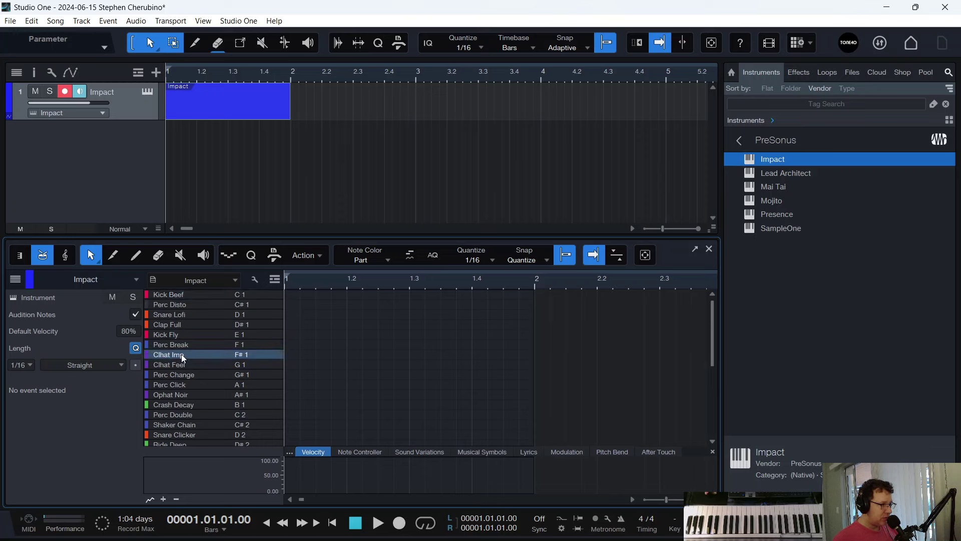
left_click(300, 355)
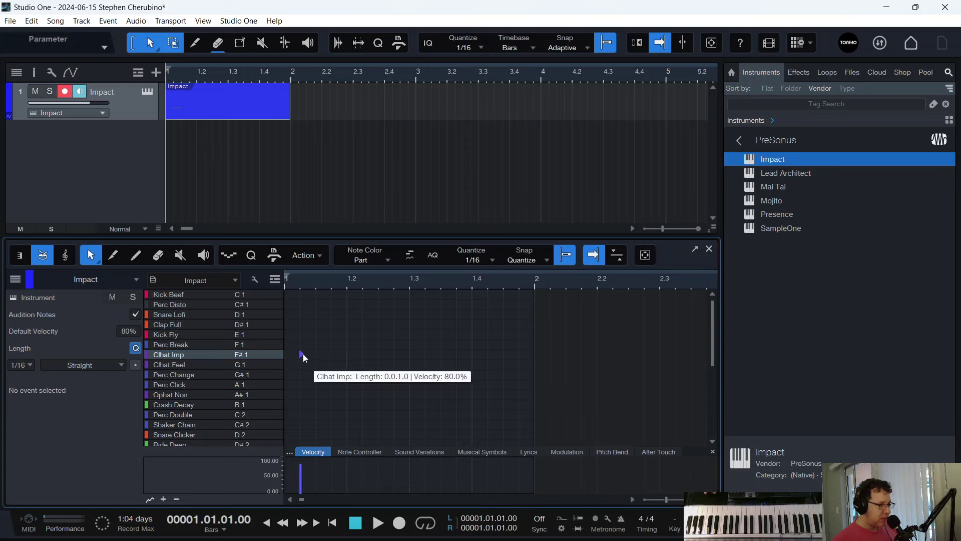
Put hi-hats at 1.01.01 and 1.01.03, duplicate them across bar 1, and delete the notes past bar 2.
left_click_drag(296, 355, 288, 356)
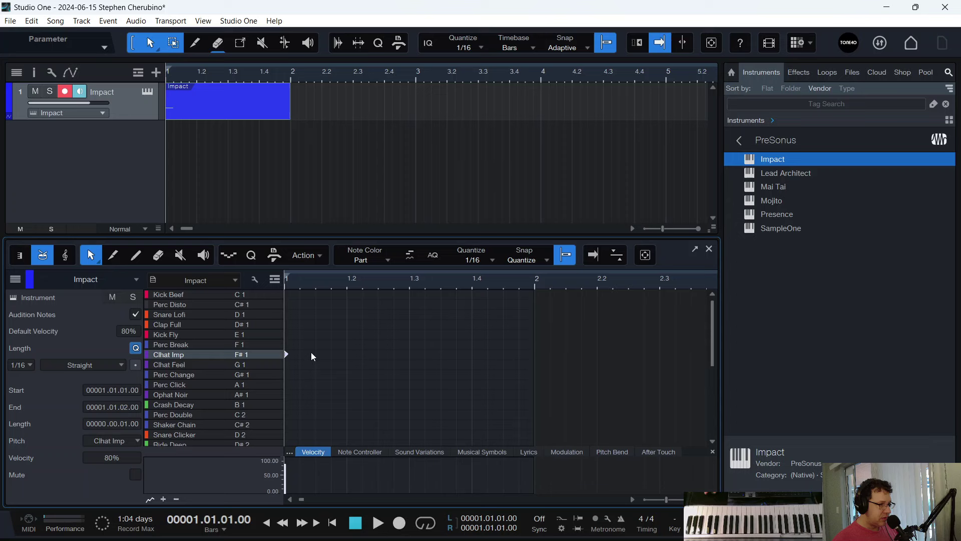
left_click(317, 354)
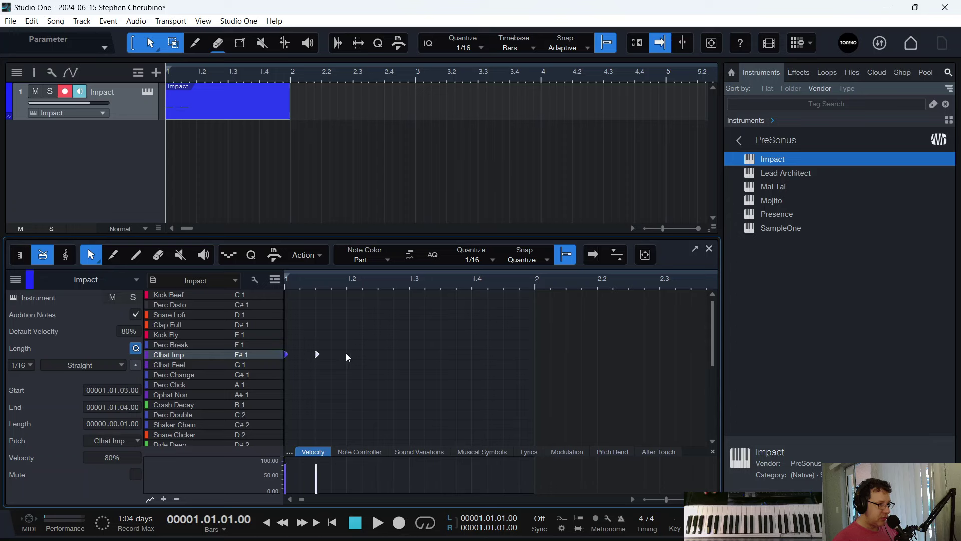
left_click_drag(348, 357, 288, 349)
left_click(307, 385)
key("d")
key("d")
key("d")
key("d")
key("d")
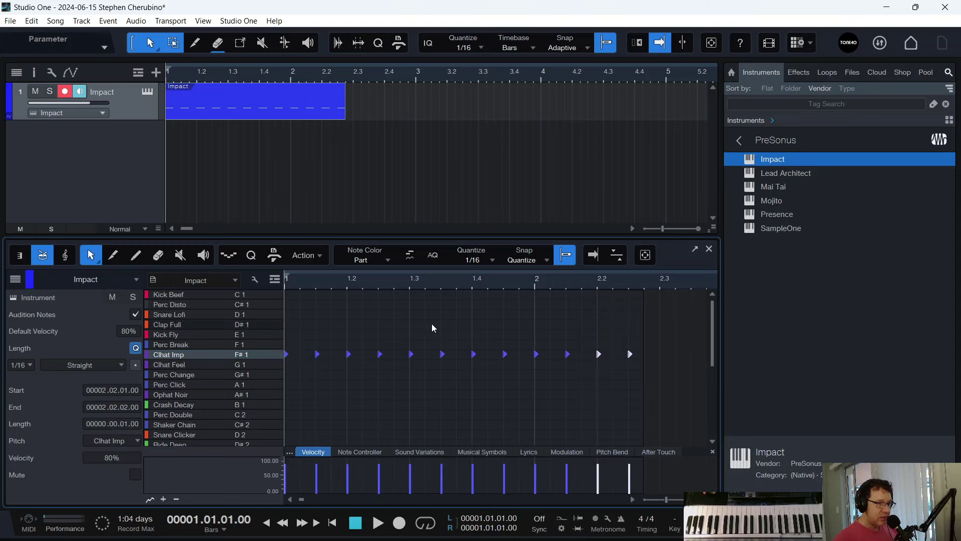
key("space")
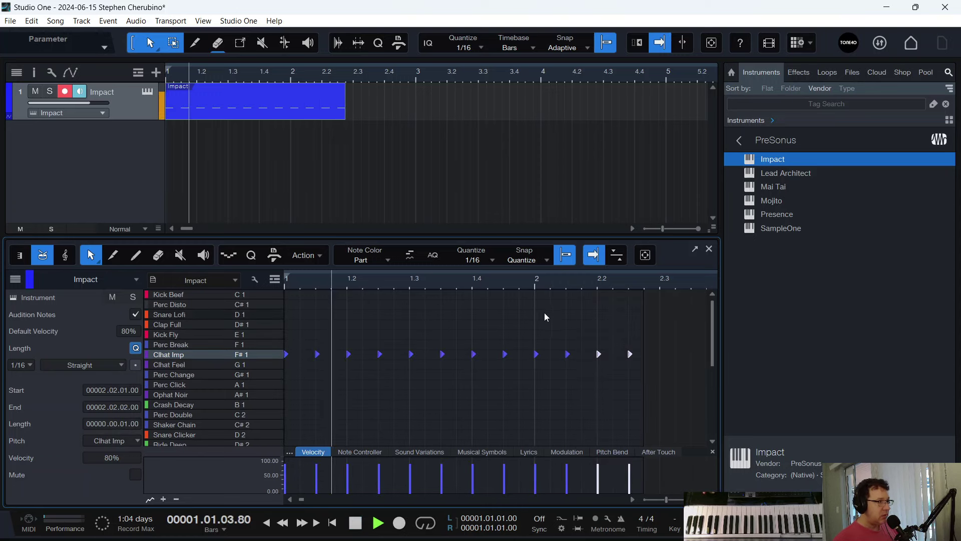
key("space")
left_click_drag(660, 381, 560, 330)
key("Delete")
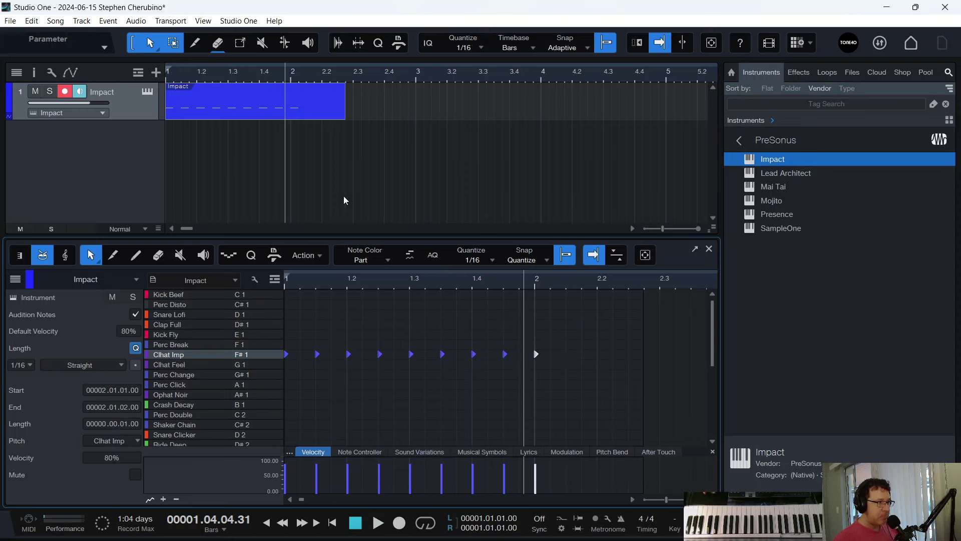
Add Kick Beef notes on beats 1 and 3 and Clap Full notes on beats 2 and 4.
double_click(290, 293)
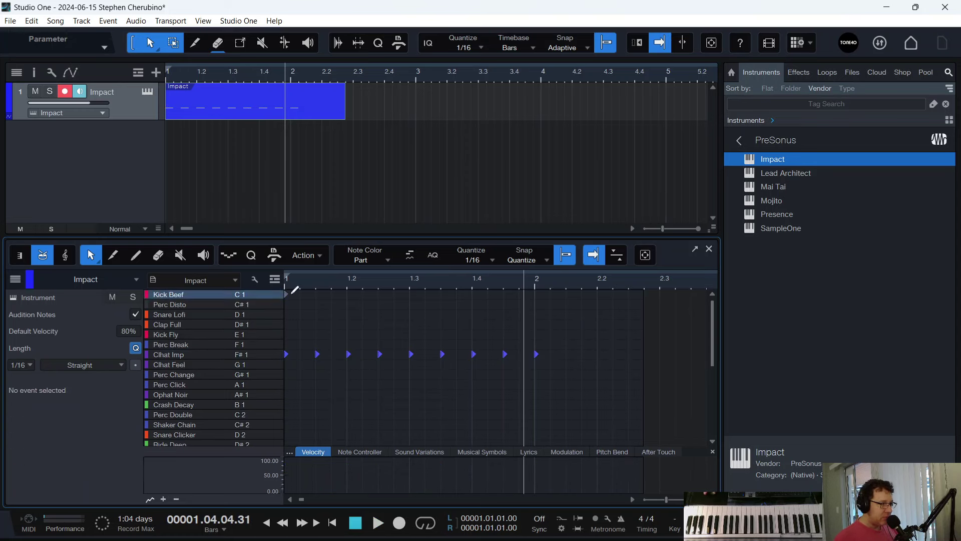
double_click(348, 308)
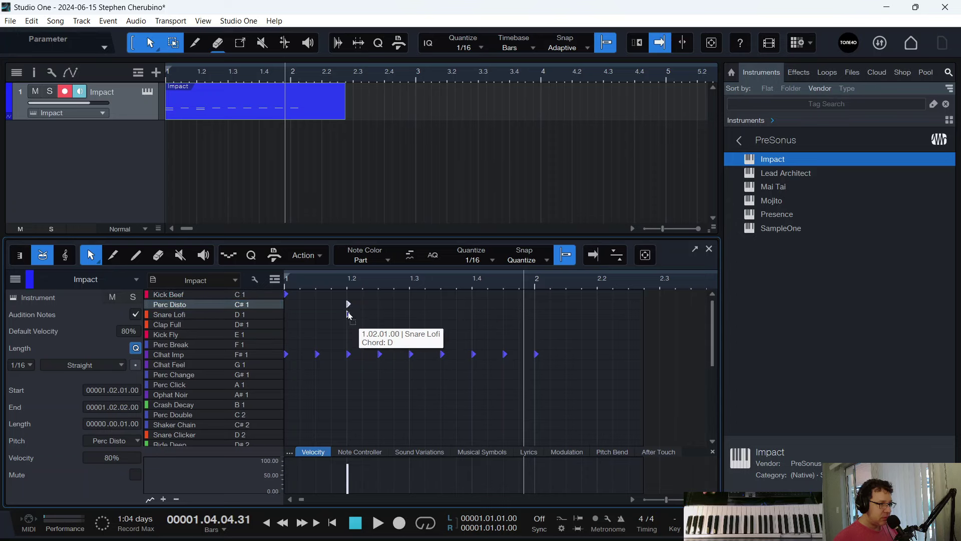
left_click_drag(349, 314, 349, 328)
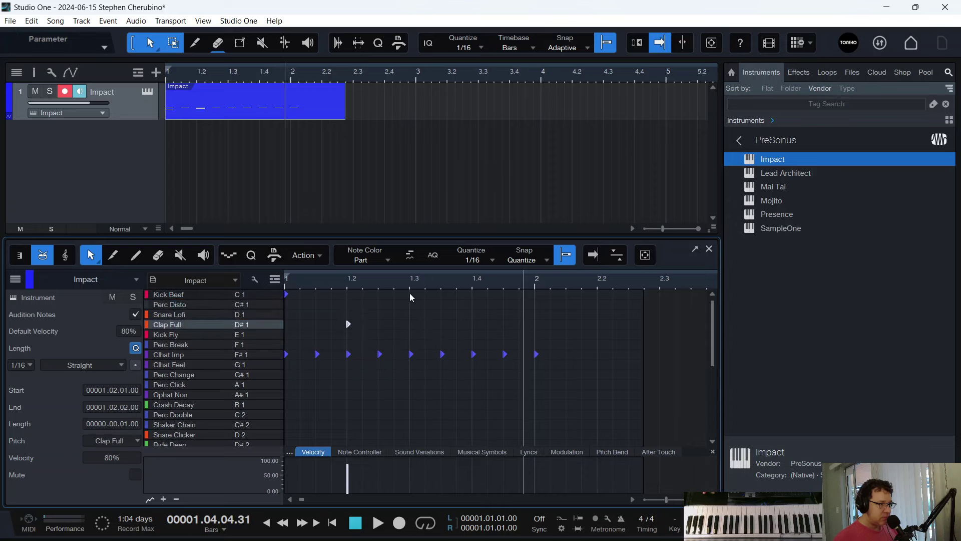
double_click(410, 295)
double_click(473, 324)
key("f")
key("space")
key("space")
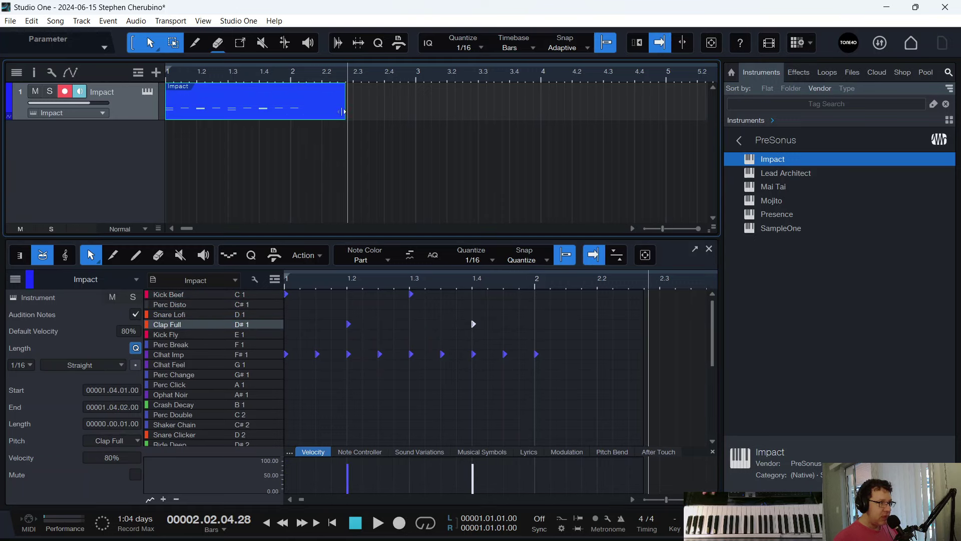
Trim the part to one bar, loop it, and rework the beat to kick on 1, clap on 3.
left_click_drag(343, 112, 280, 115)
key("p")
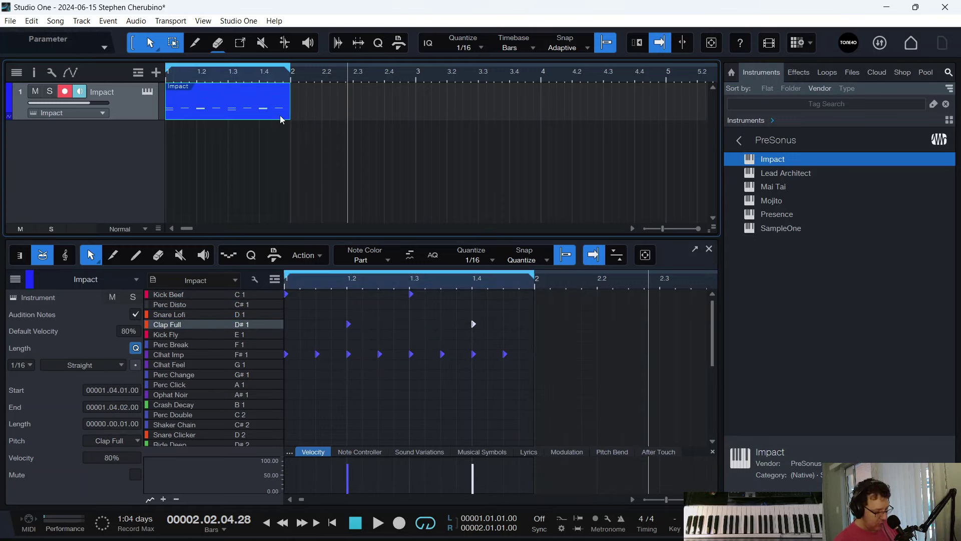
key("space")
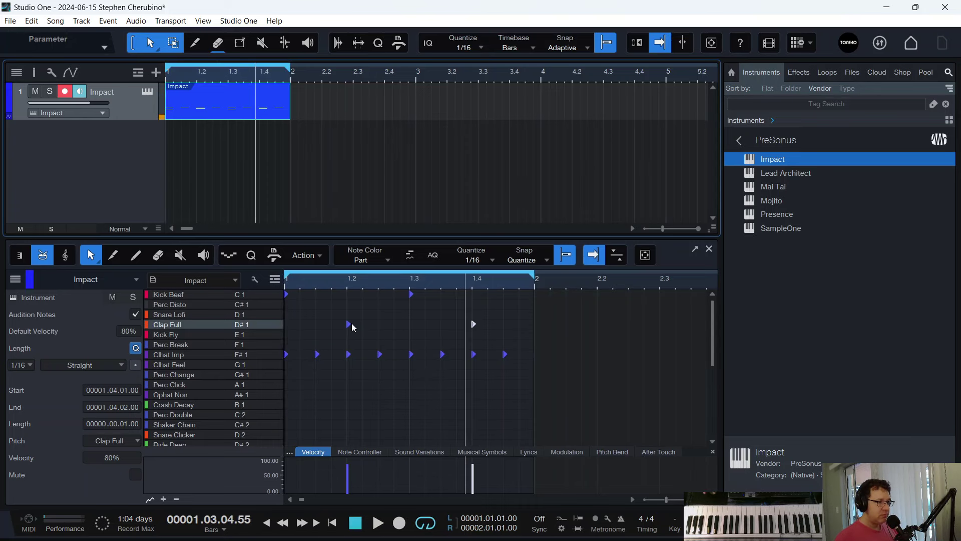
double_click(352, 326)
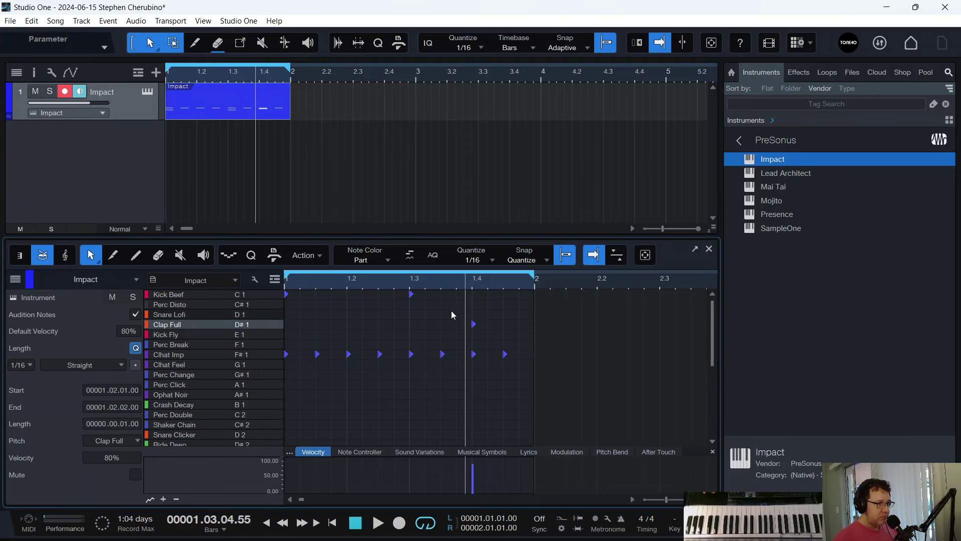
double_click(411, 295)
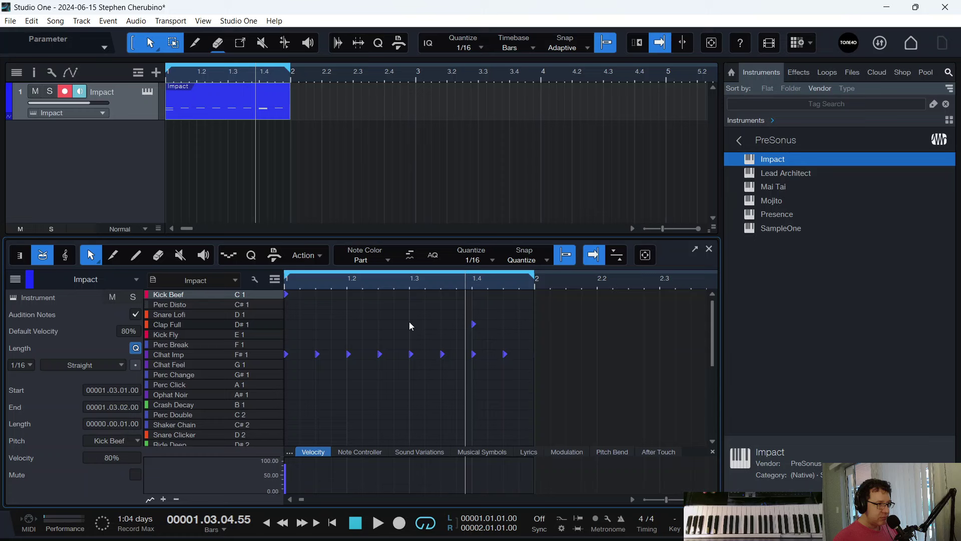
double_click(409, 325)
left_click(472, 325)
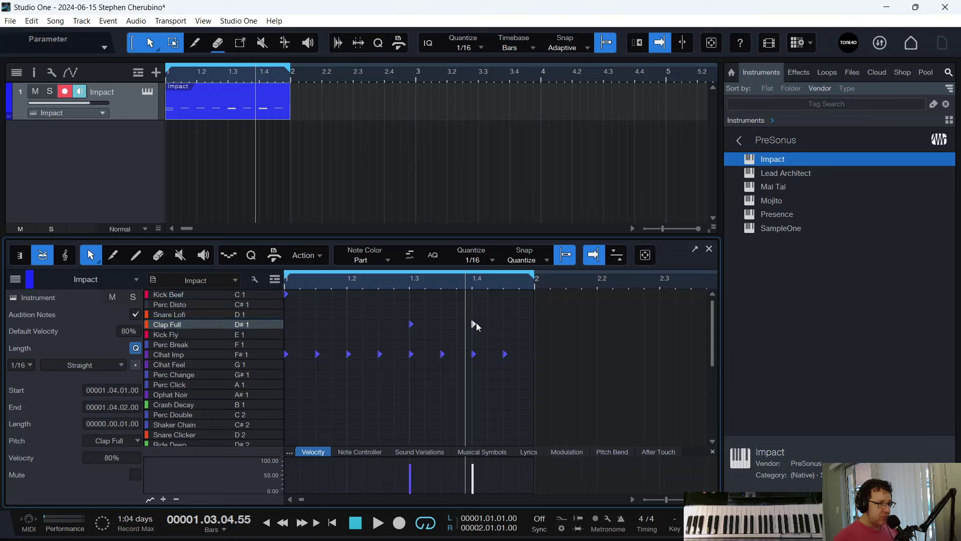
double_click(473, 324)
Duplicate the part into bar 2, extend the loop across both bars and play it.
left_click(186, 115)
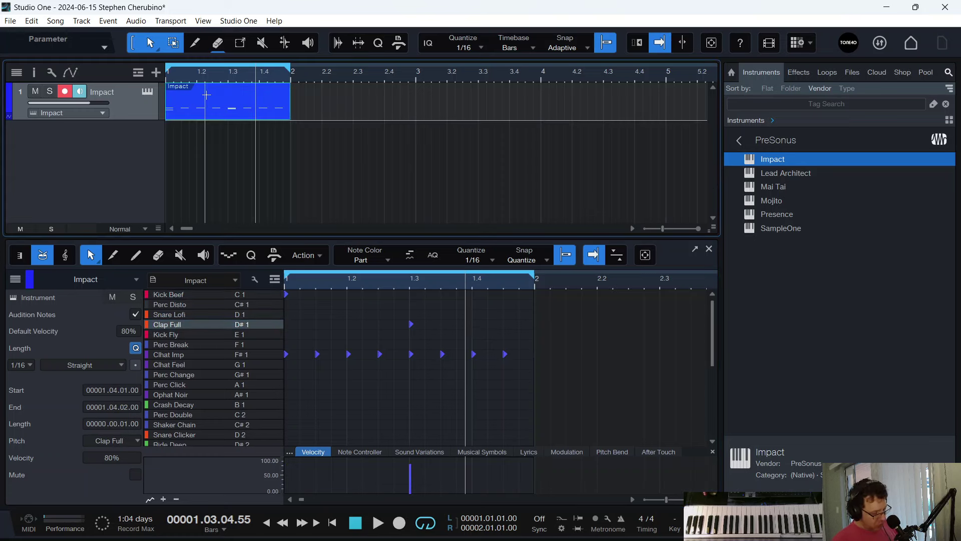
key("d")
left_click_drag(289, 66, 419, 80)
key("space")
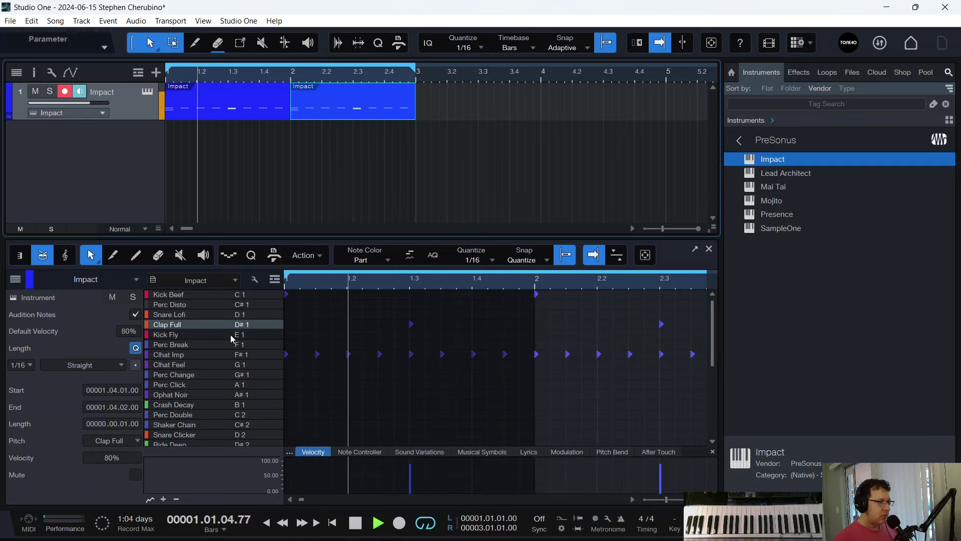
key("space")
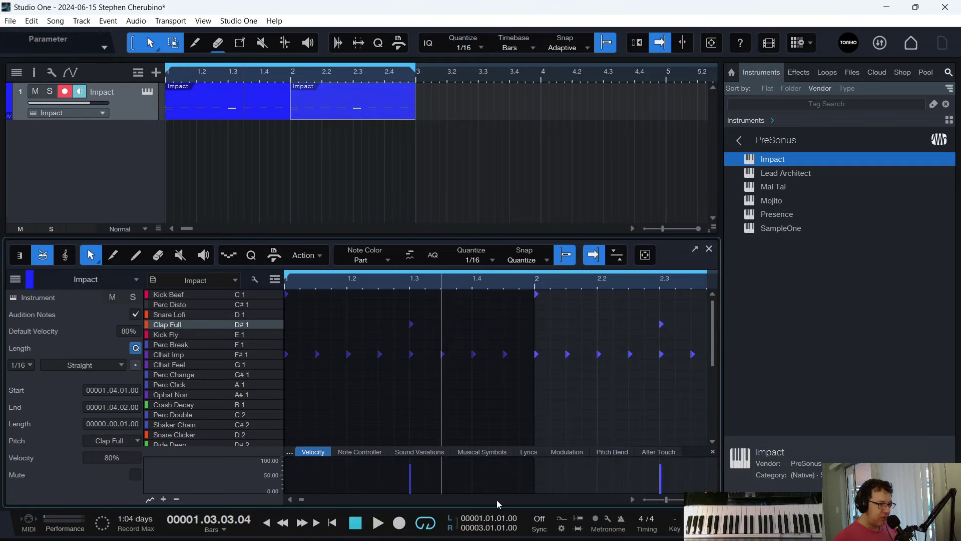
Lower the Clap Full pad's gain and set its amp decay to 2.340 s in Impact XT.
left_click(146, 93)
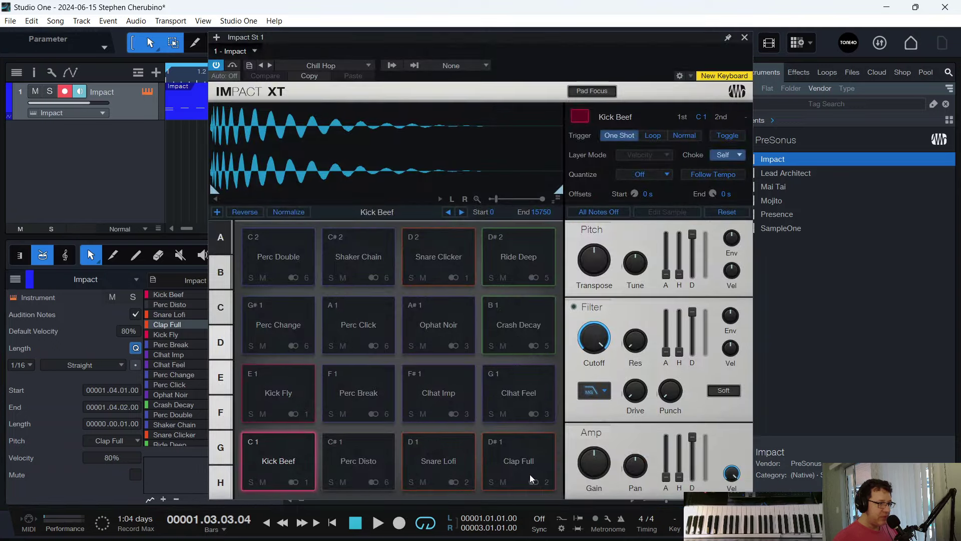
left_click(518, 461)
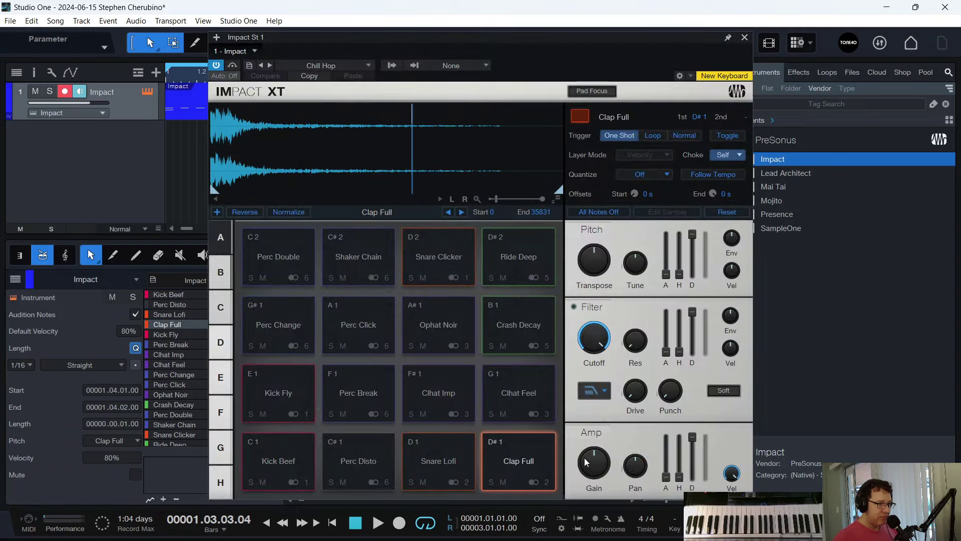
mouse_move(594, 465)
left_mouse_down()
mouse_move(597, 490)
mouse_move(592, 460)
left_mouse_up()
key("space")
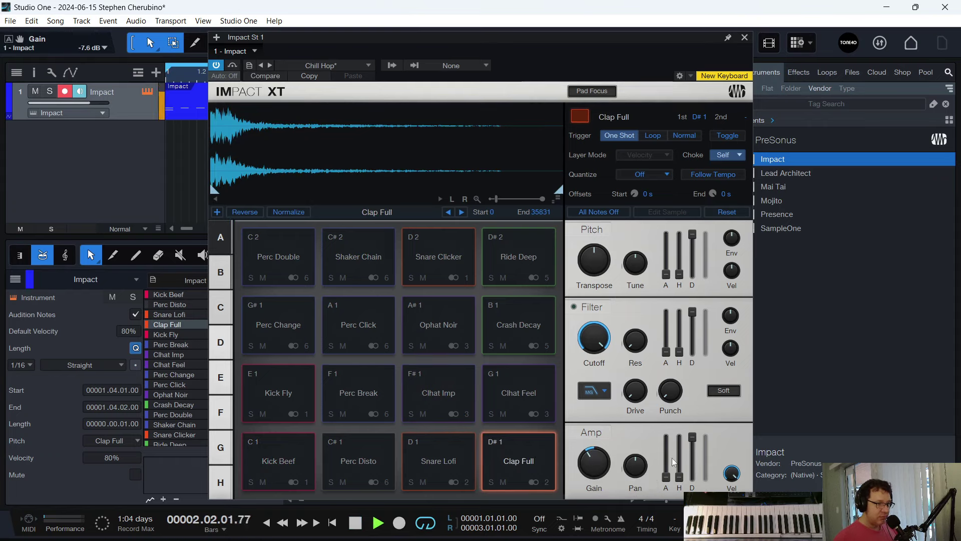
left_click_drag(693, 437, 682, 489)
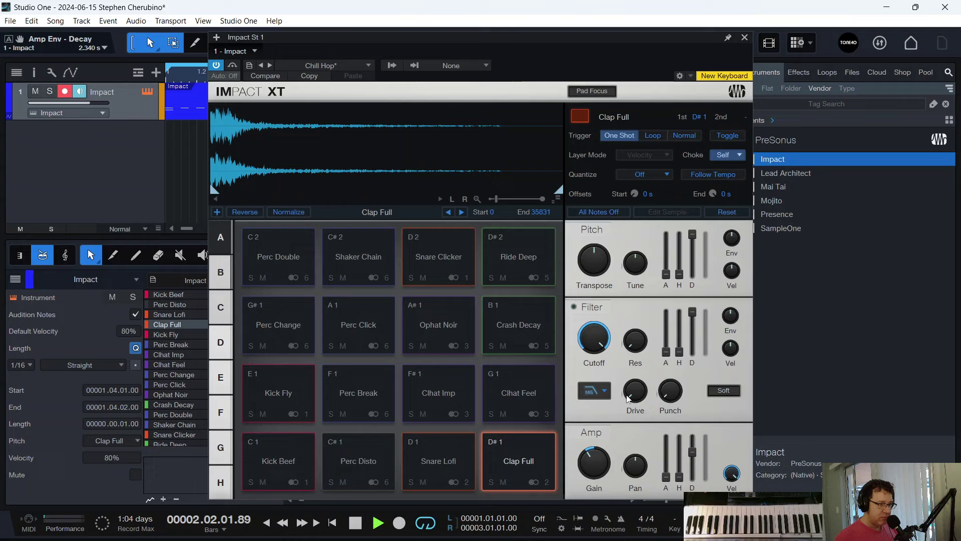
key("space")
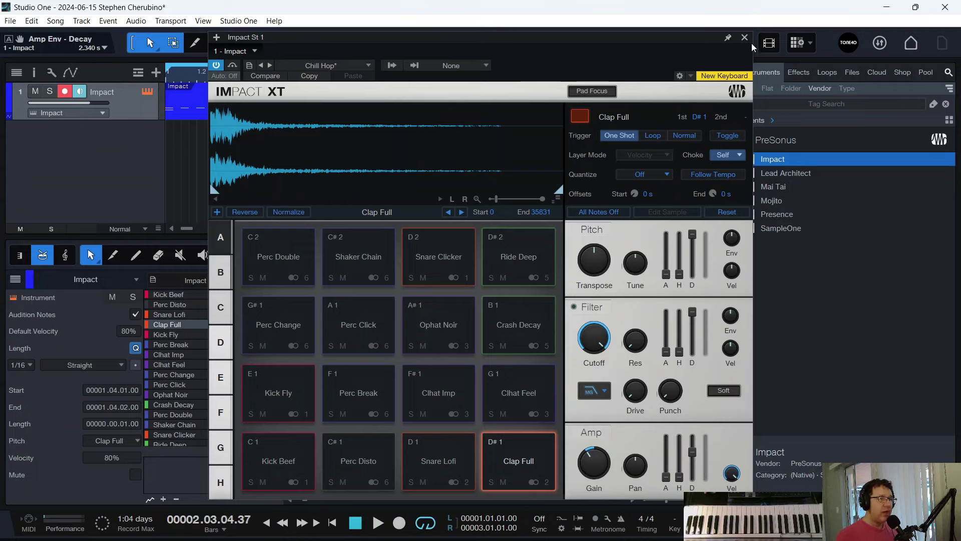
left_click(746, 38)
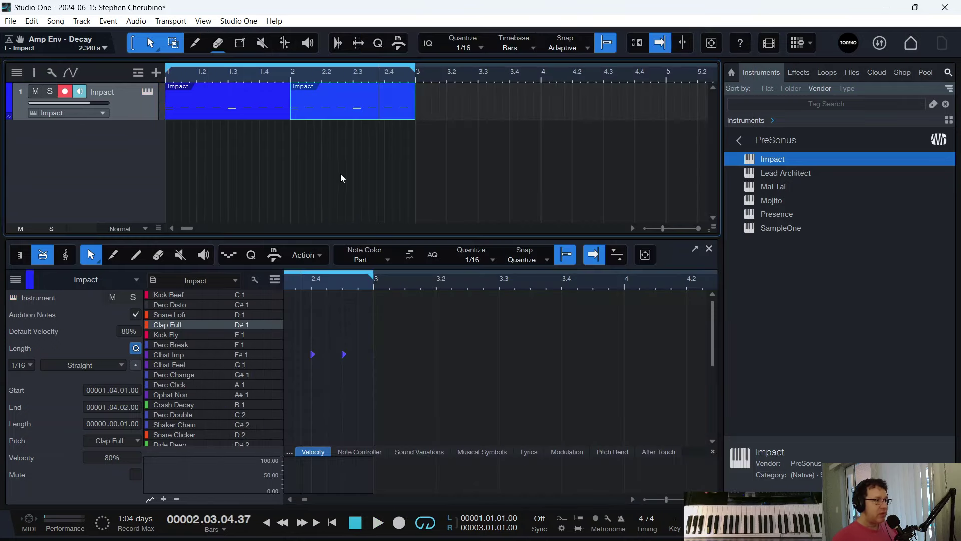
Merge the two Impact events into one part with G and play it from the start.
left_click(253, 114)
key("g")
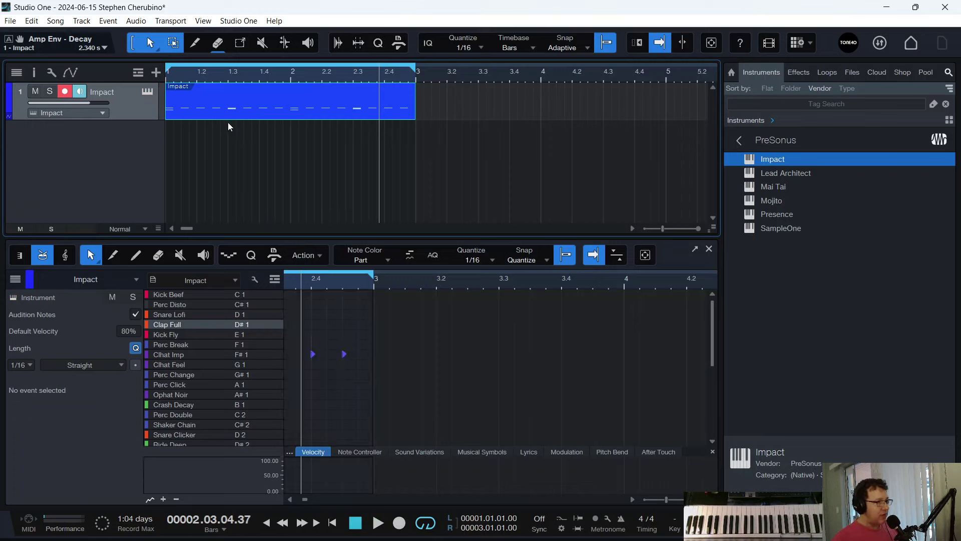
key("comma")
key("space")
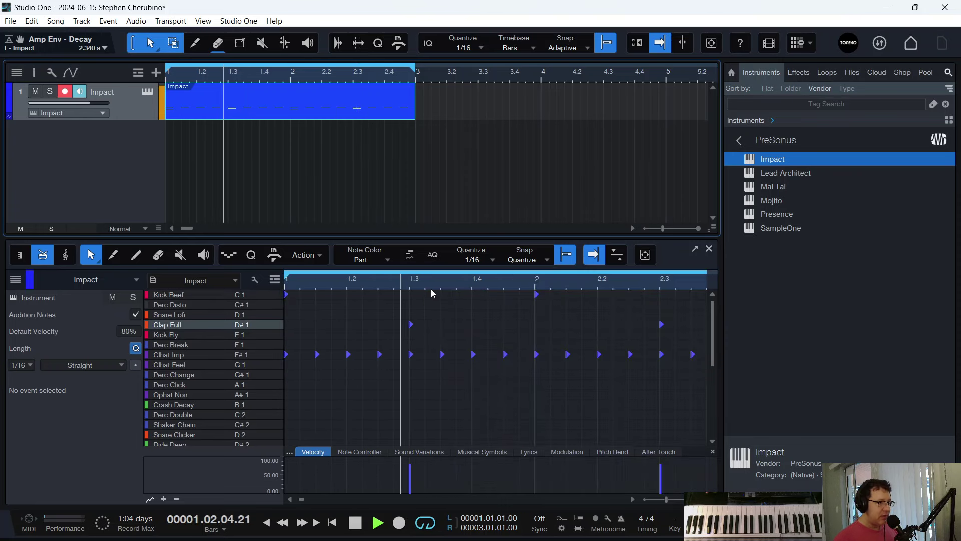
key("space")
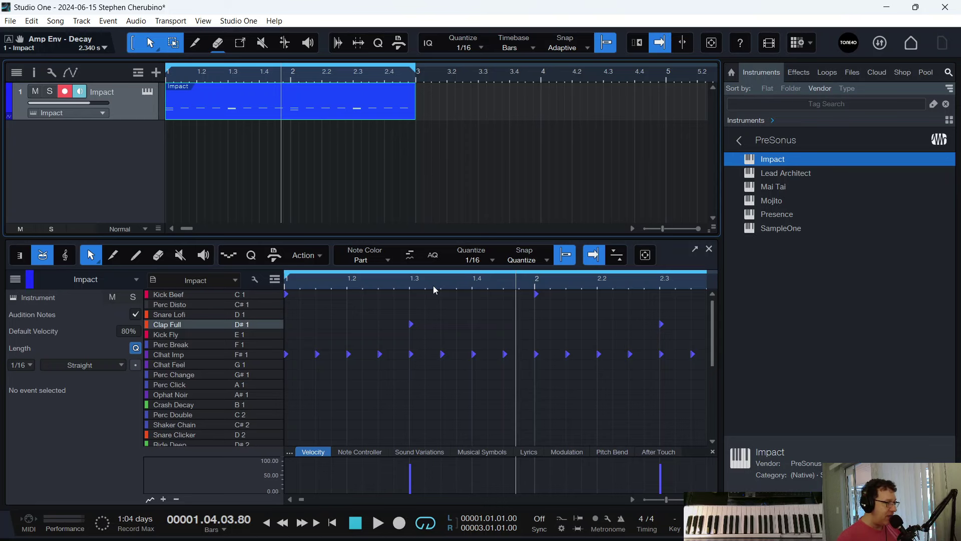
Toggle Snap off and back on, and zoom the editor out to show bars 1–3.
scroll(344, 289, "down", 3)
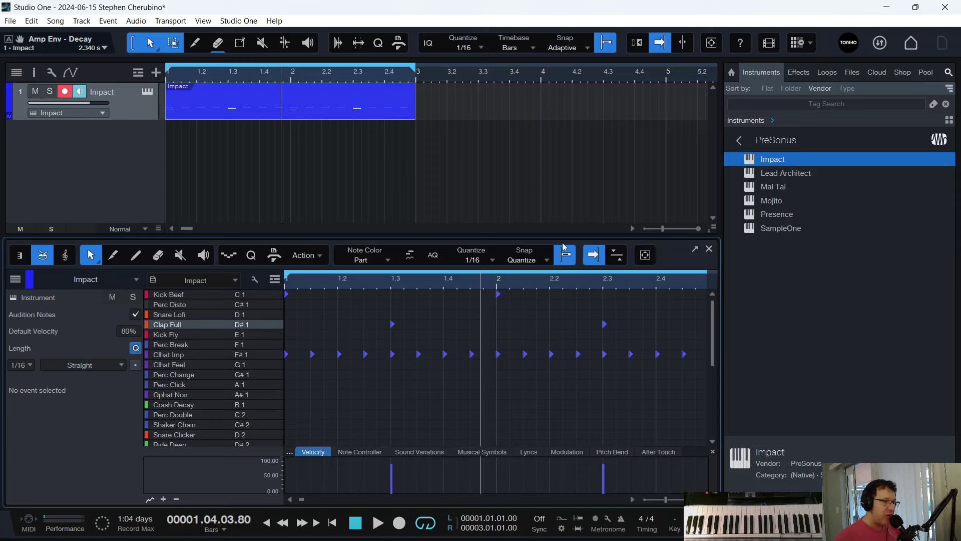
left_click(567, 261)
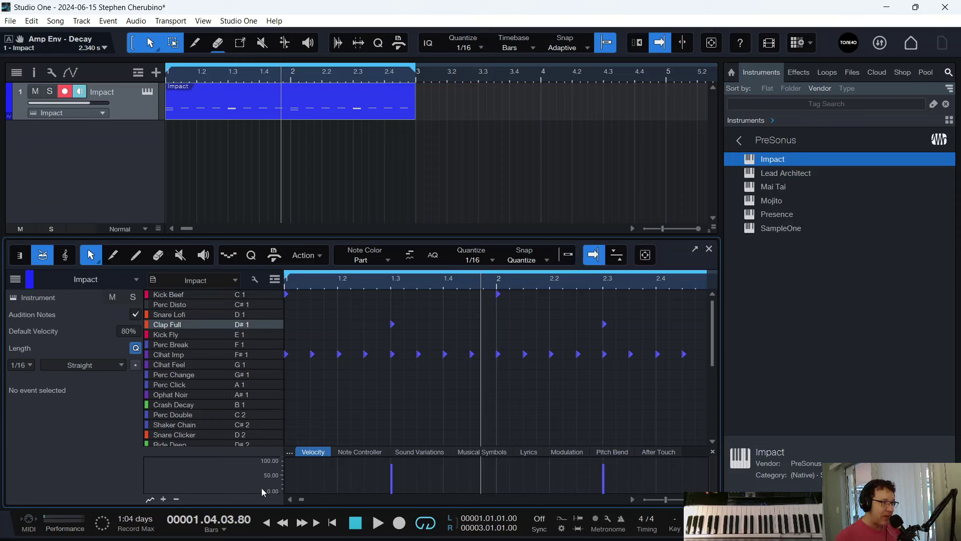
left_click(566, 262)
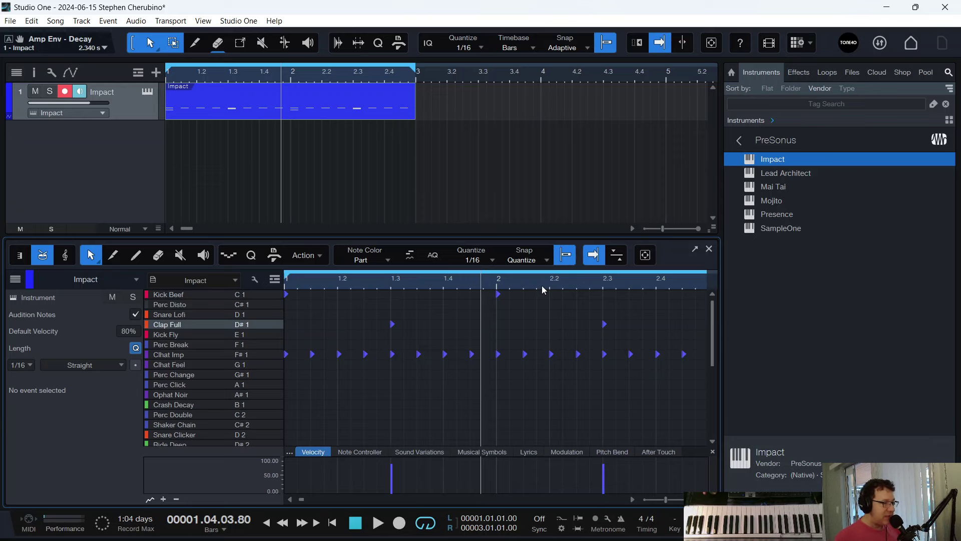
left_click_drag(468, 287, 460, 280)
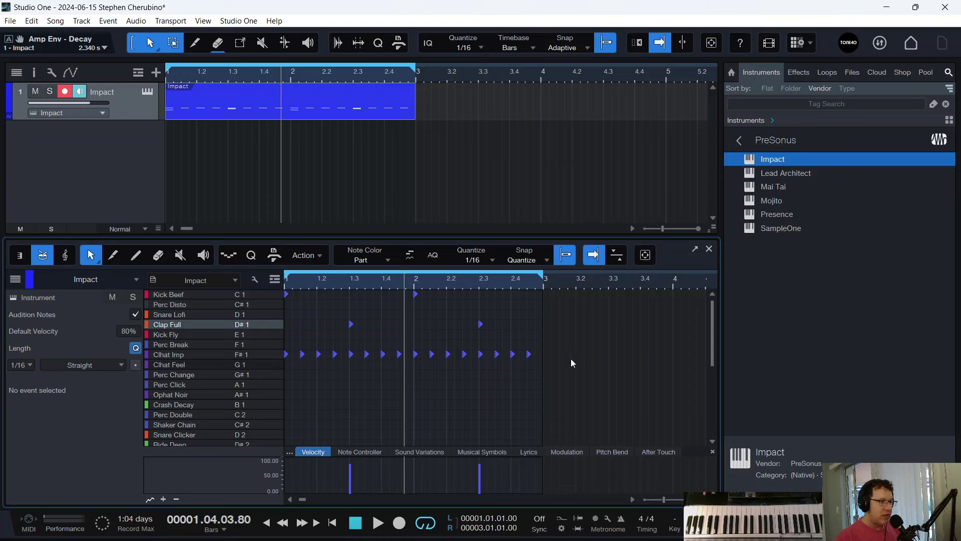
Choose 1/16 with 60% swing from the editor's Quantize list.
left_click_drag(571, 358, 262, 298)
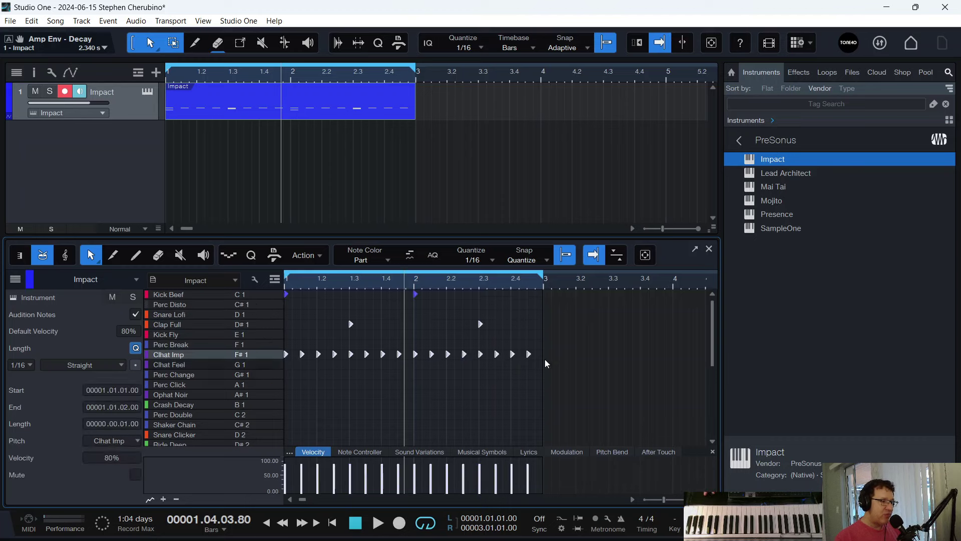
left_click(559, 347)
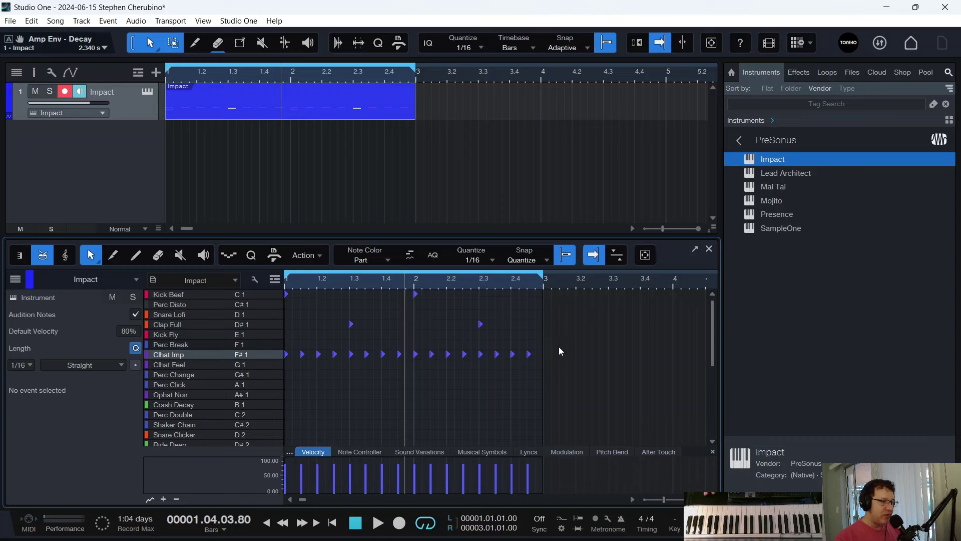
left_click(491, 260)
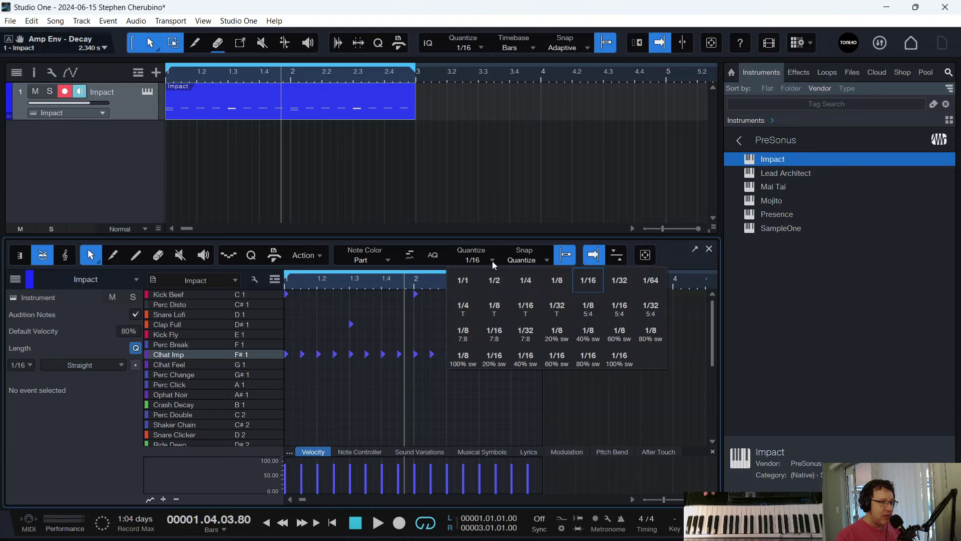
left_click(557, 360)
Zoom in on bars 1–2, select all the drum notes and play the pattern.
left_click_drag(358, 283, 394, 293)
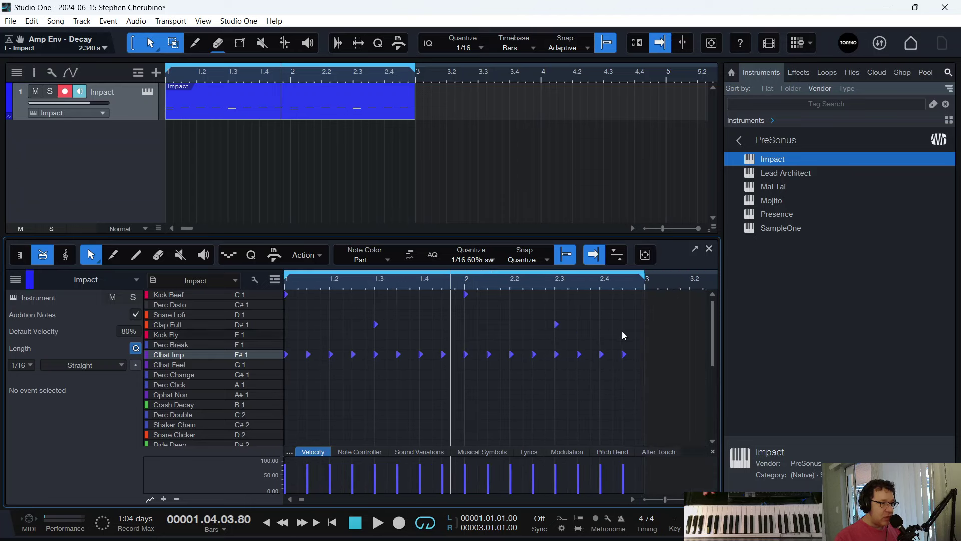
left_click_drag(679, 369, 262, 296)
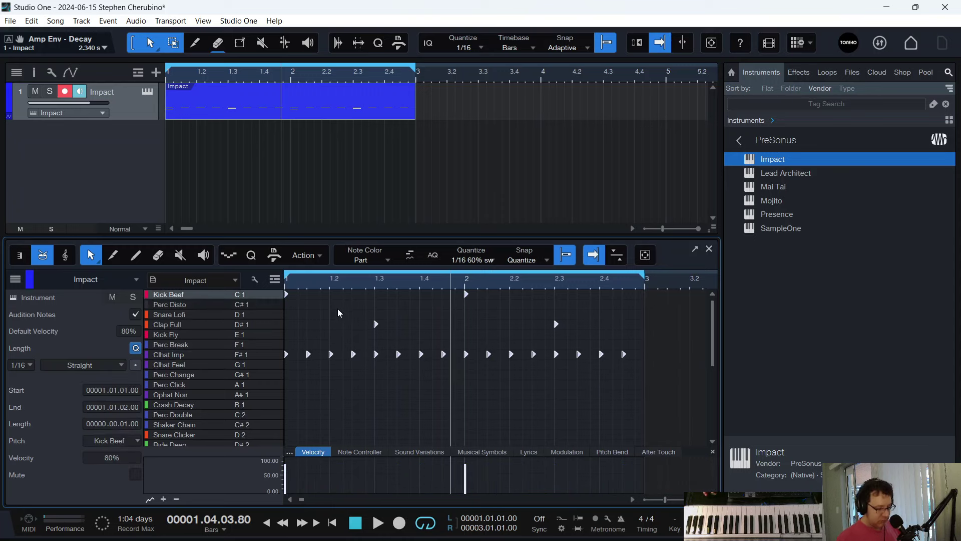
key("space")
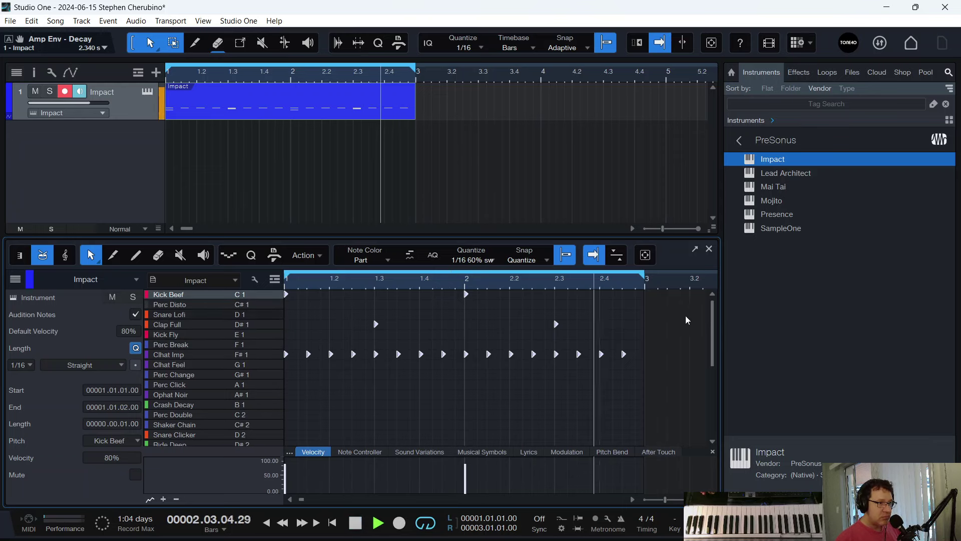
key("space")
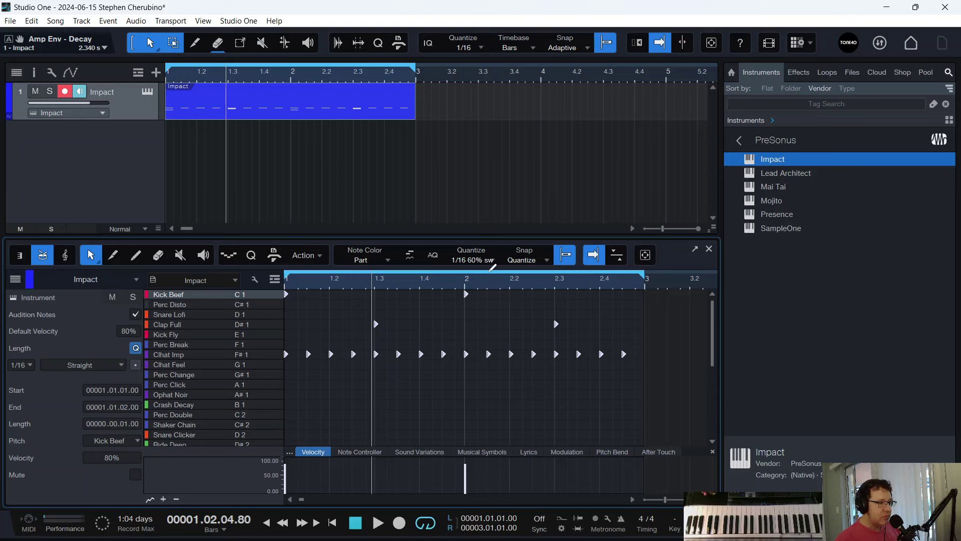
Quantize the drum notes to 1/8 with 60% swing and play the swung pattern.
left_click(480, 260)
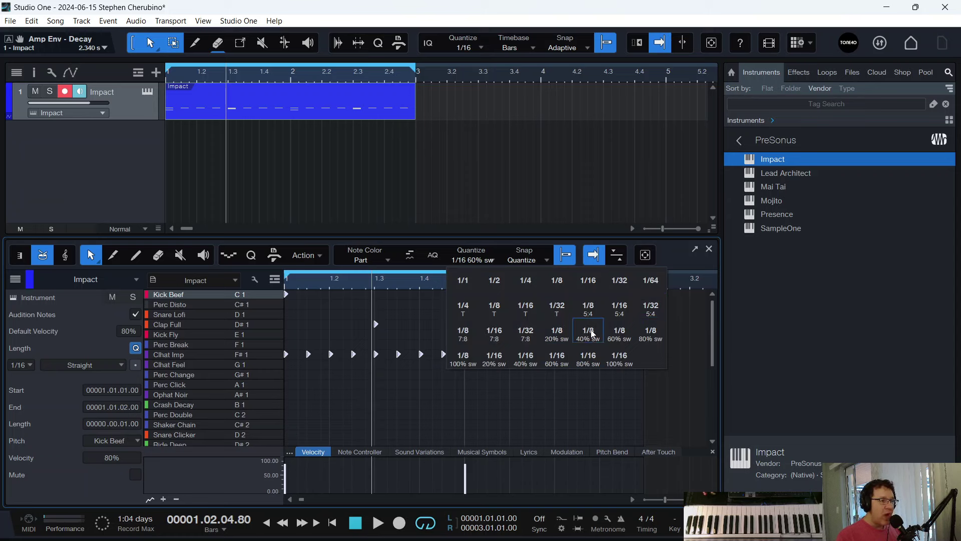
left_click(619, 333)
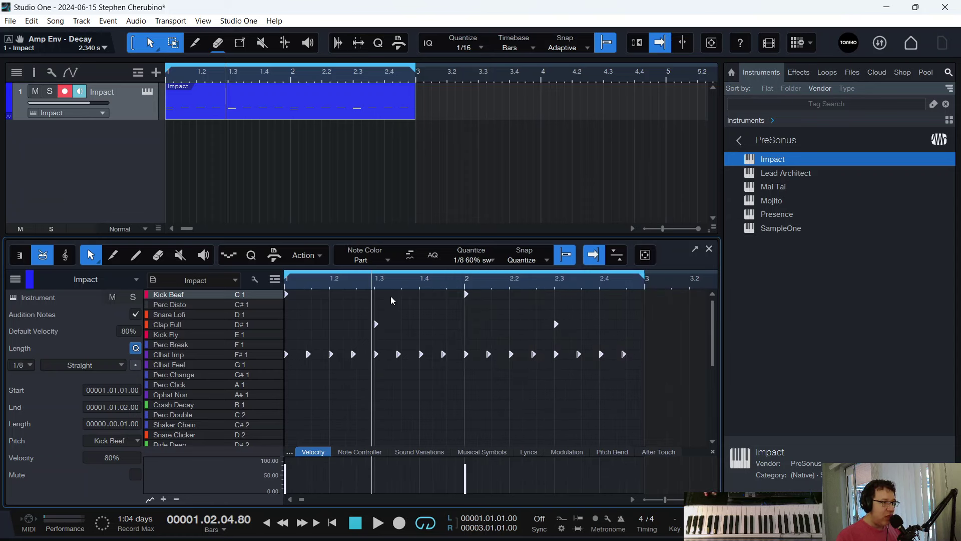
mouse_move(395, 292)
left_mouse_down()
mouse_move(379, 285)
mouse_move(390, 286)
left_mouse_up()
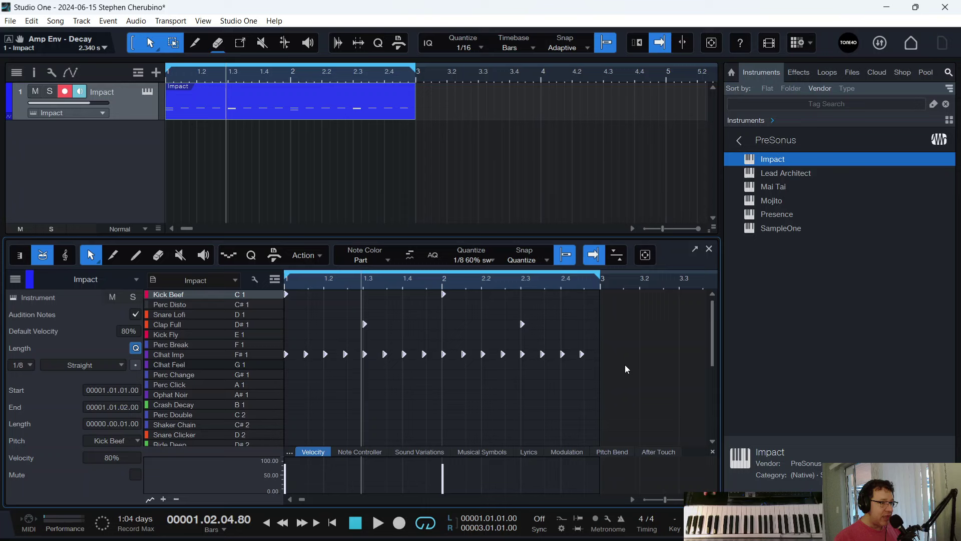
left_click_drag(626, 369, 243, 283)
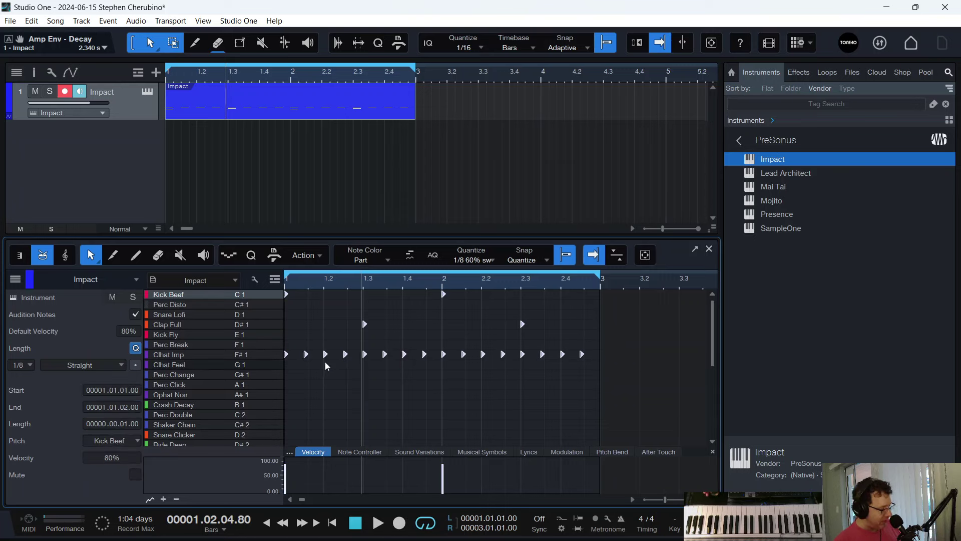
key("q")
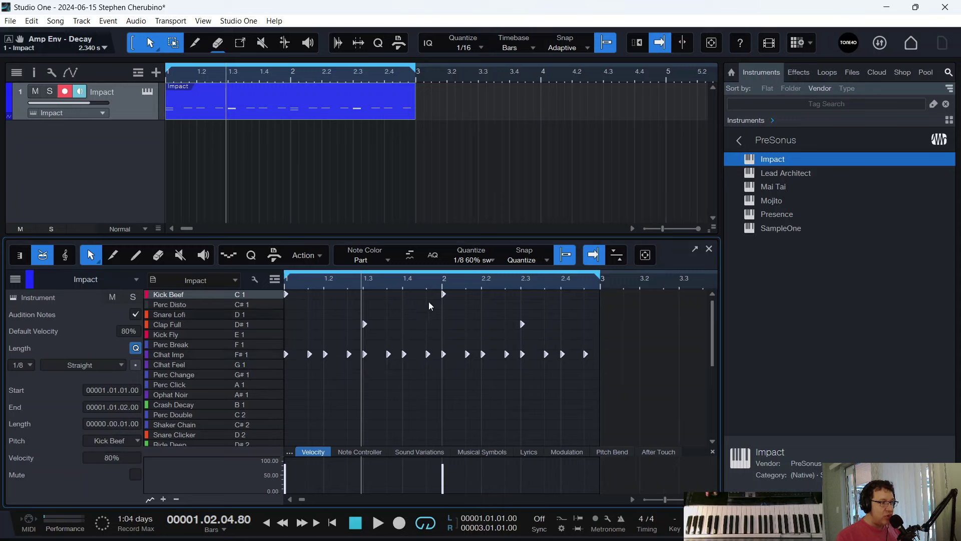
left_click_drag(429, 285, 433, 280)
key("space")
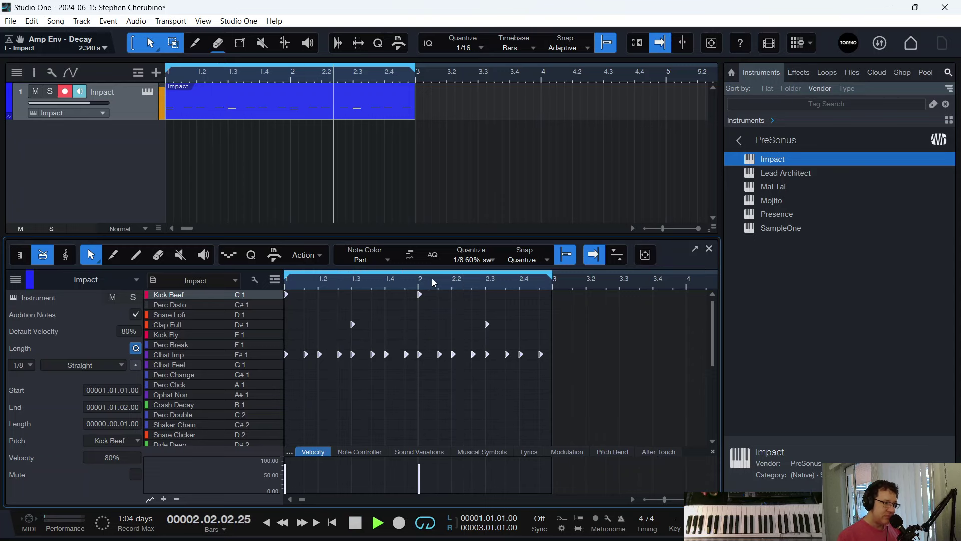
key("space")
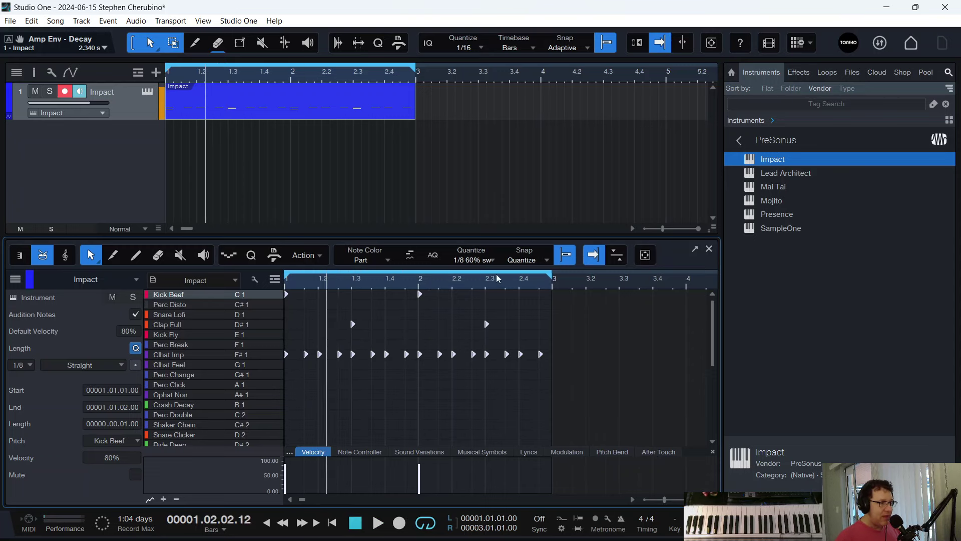
Try the 1/16 60% swing grid, then return the Quantize grid to 1/8 60% swing.
left_click(490, 265)
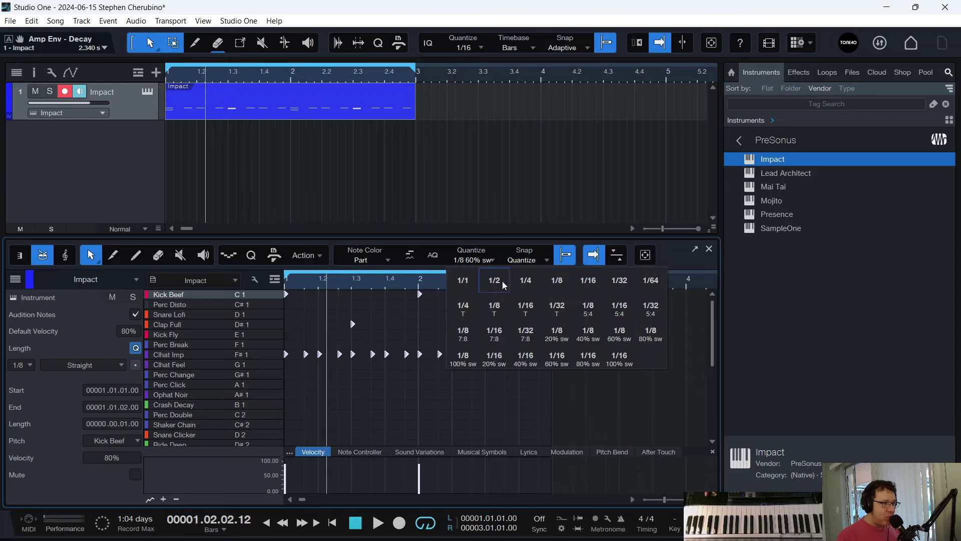
left_click(556, 359)
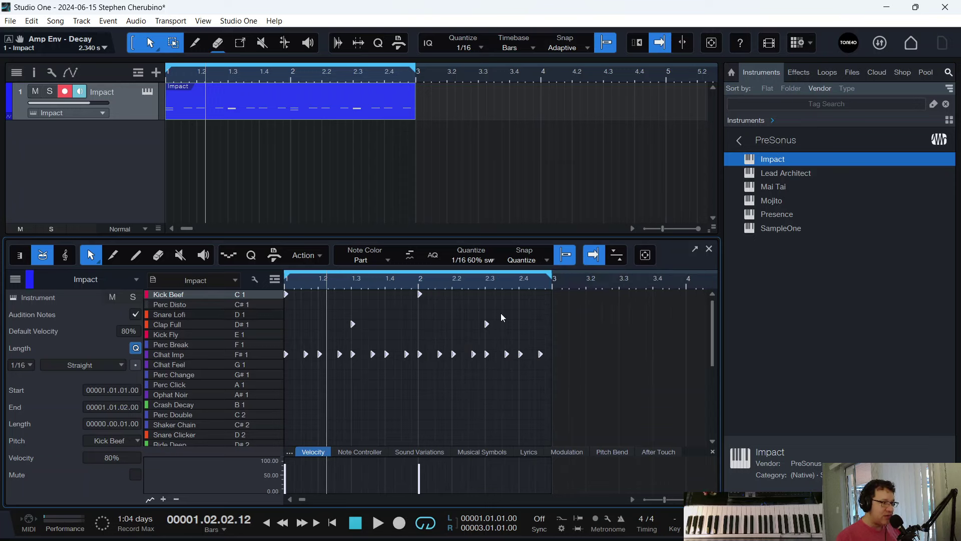
left_click(472, 262)
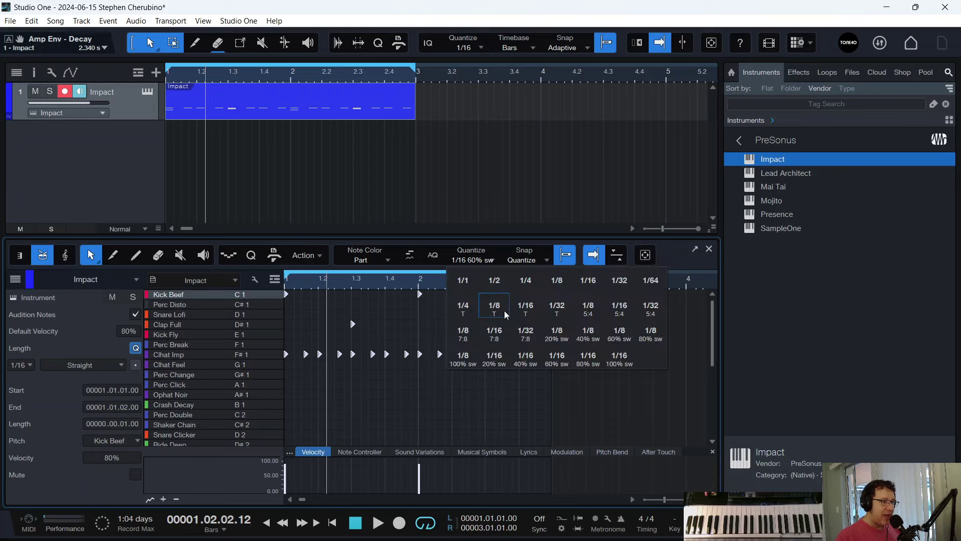
left_click(616, 336)
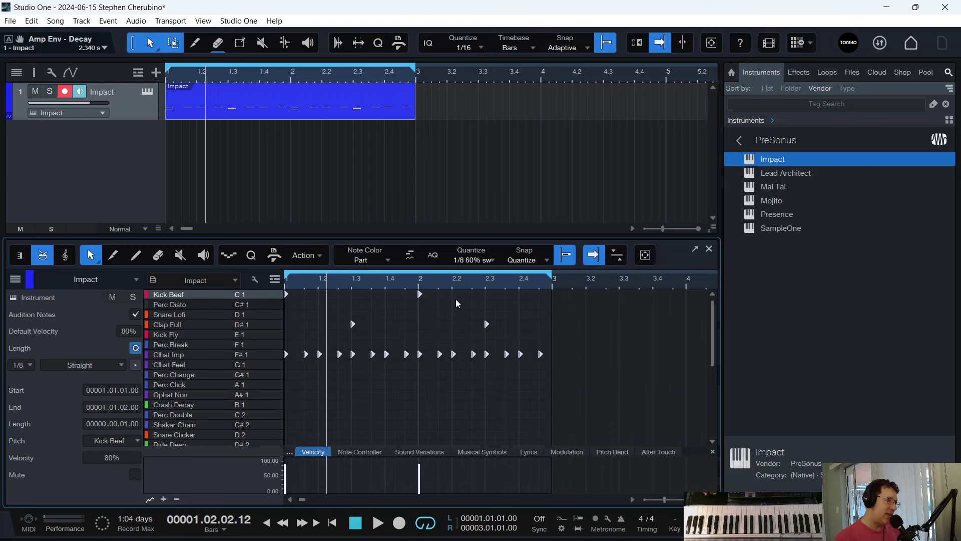
Set the editor's Quantize grid to 1/8 with 100% swing.
left_click(478, 263)
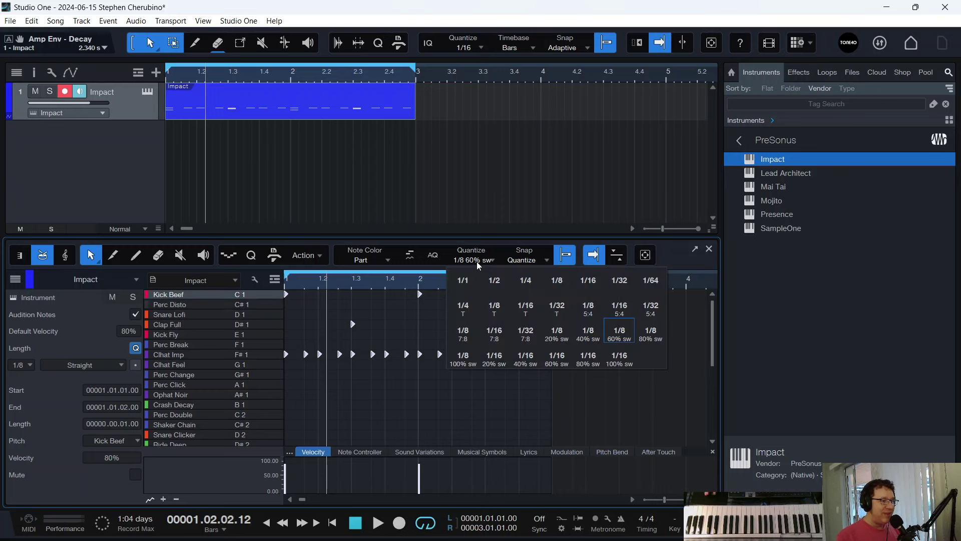
left_click(464, 361)
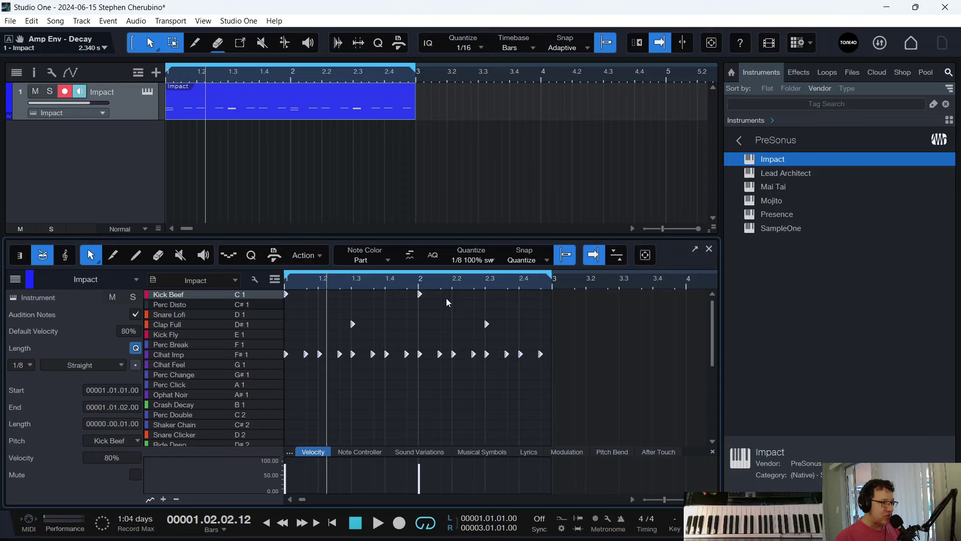
left_click(476, 261)
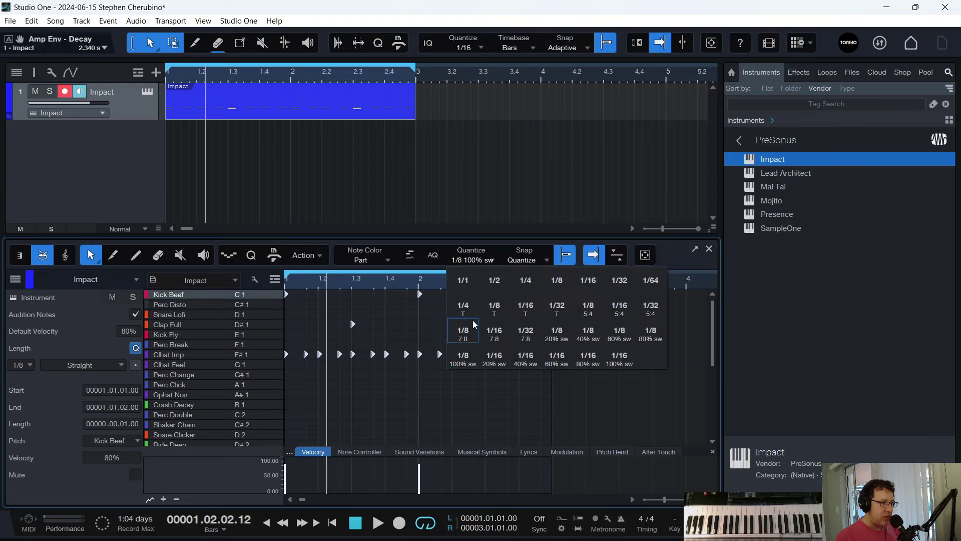
left_click(470, 256)
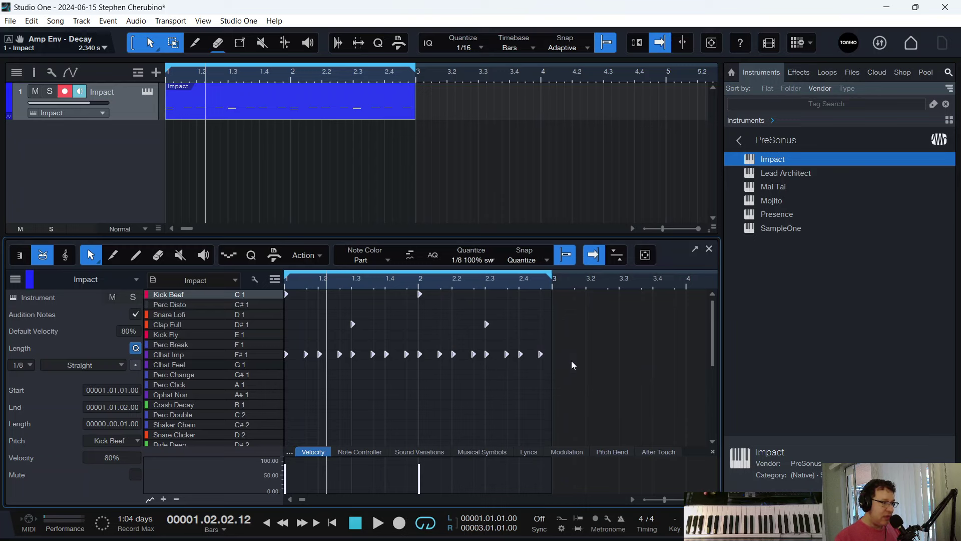
Quantize all drum notes with the 100% swing grid and play the pattern from the start.
left_click_drag(572, 360, 285, 290)
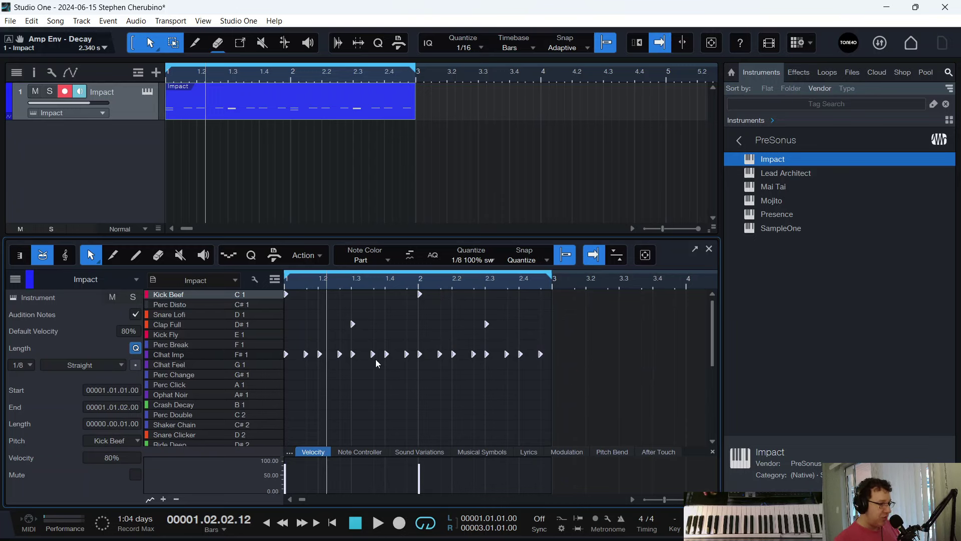
key("q")
key("Home")
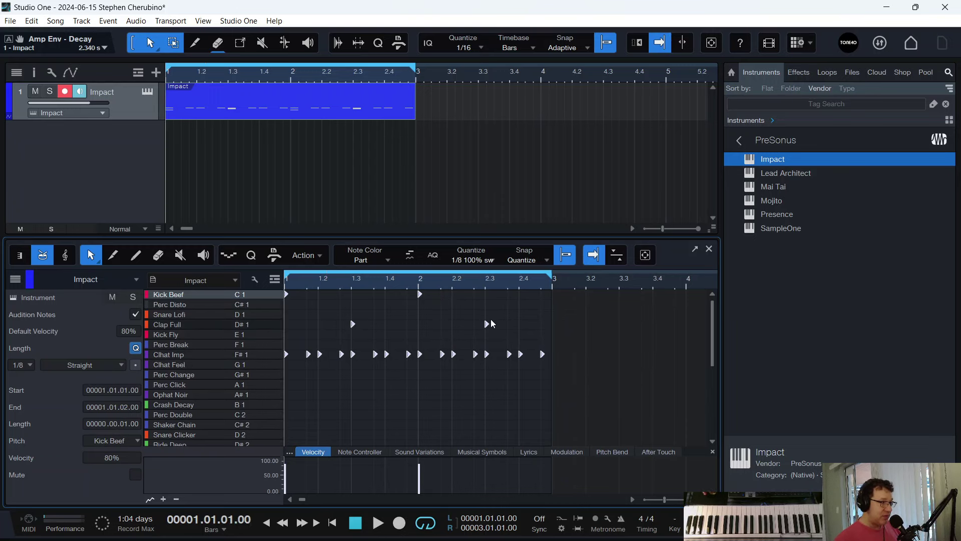
key("space")
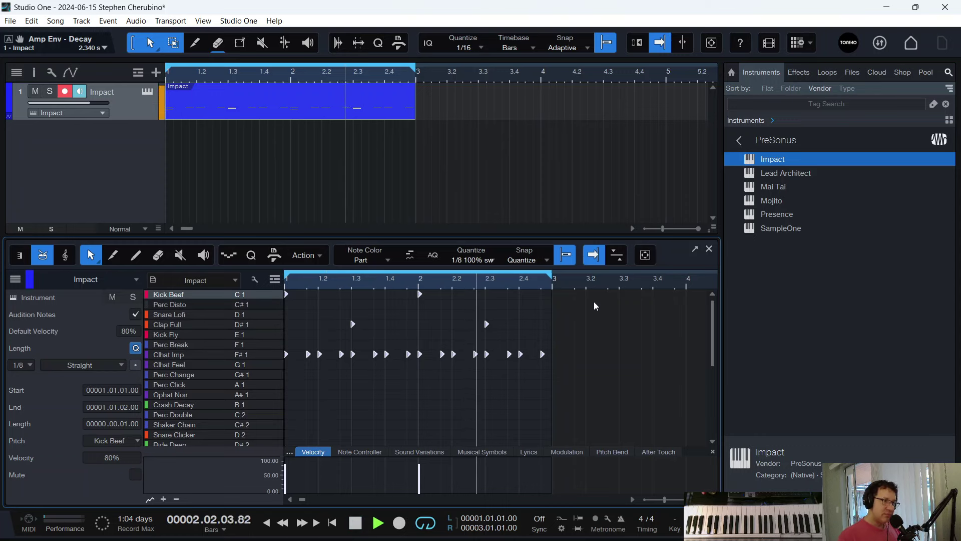
key("space")
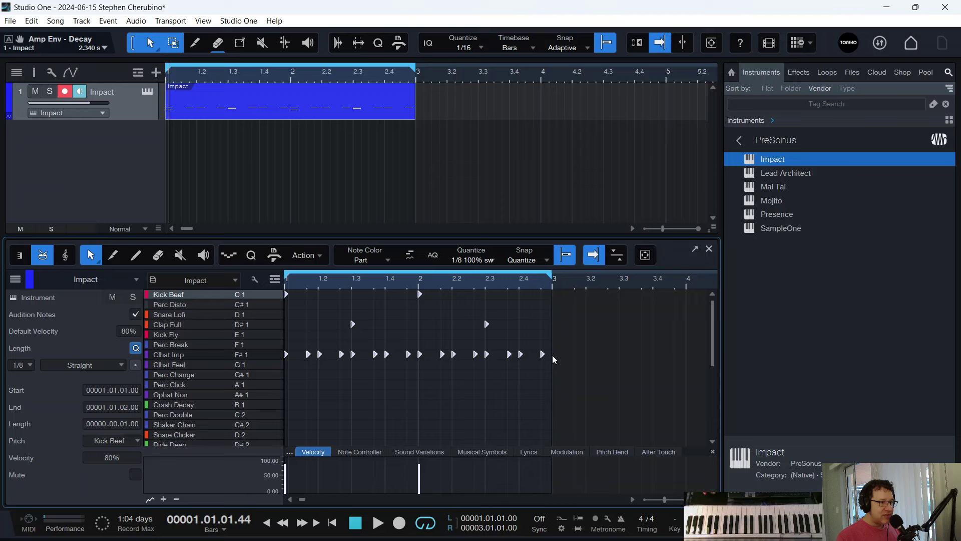
Quantize all drum notes to 1/8 with 20% swing and start playback.
left_click_drag(574, 359, 275, 294)
left_click(472, 260)
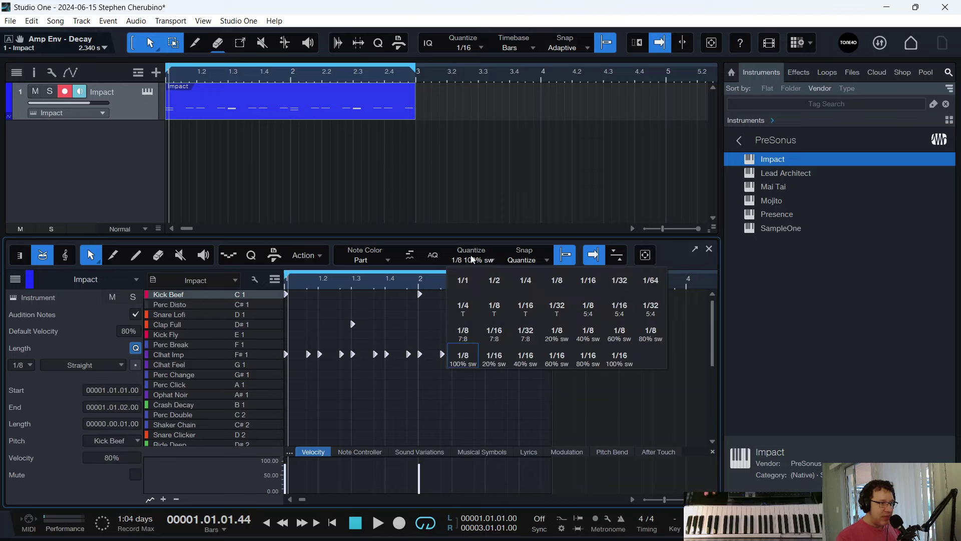
left_click(559, 340)
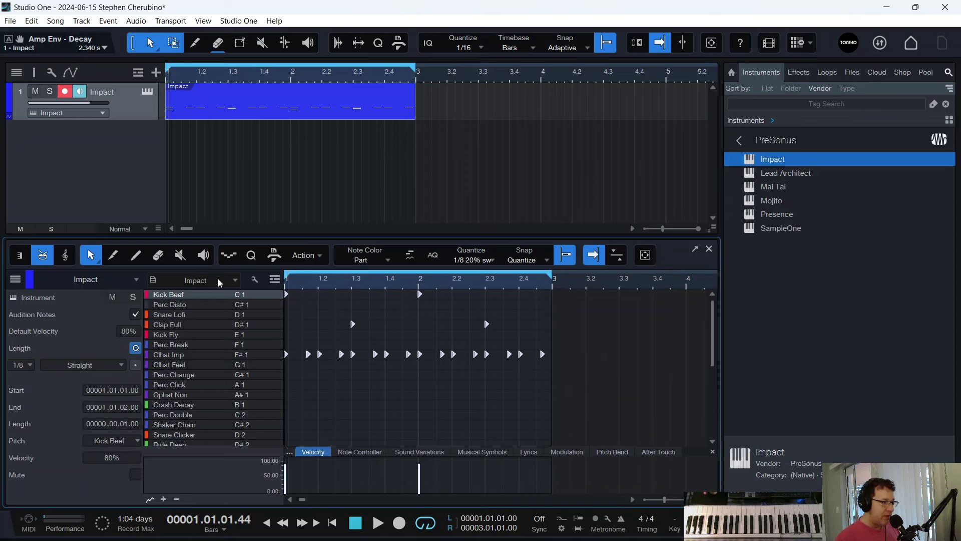
key("q")
key("space")
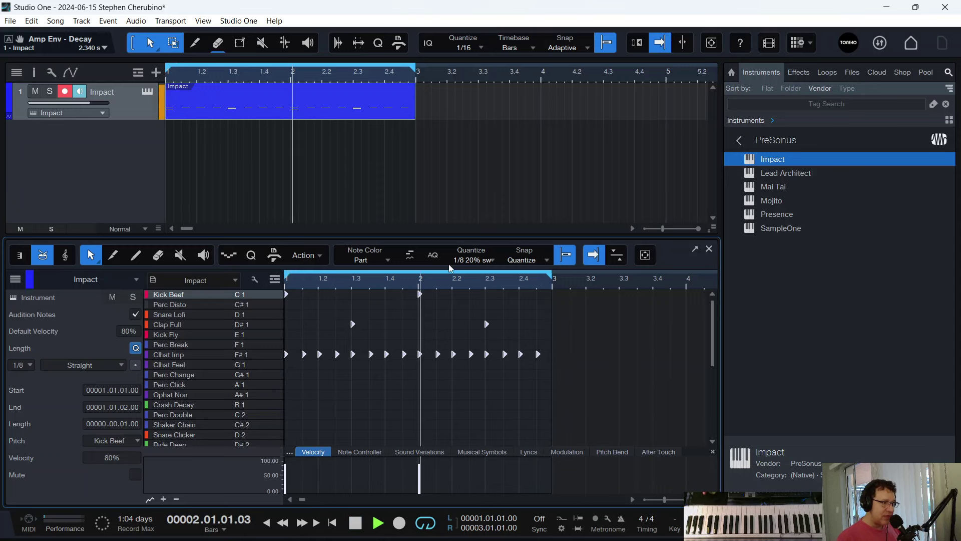
Step the editor quantize through 1/8 40%, 60% and 80% swing while listening.
left_click(466, 260)
left_click(579, 331)
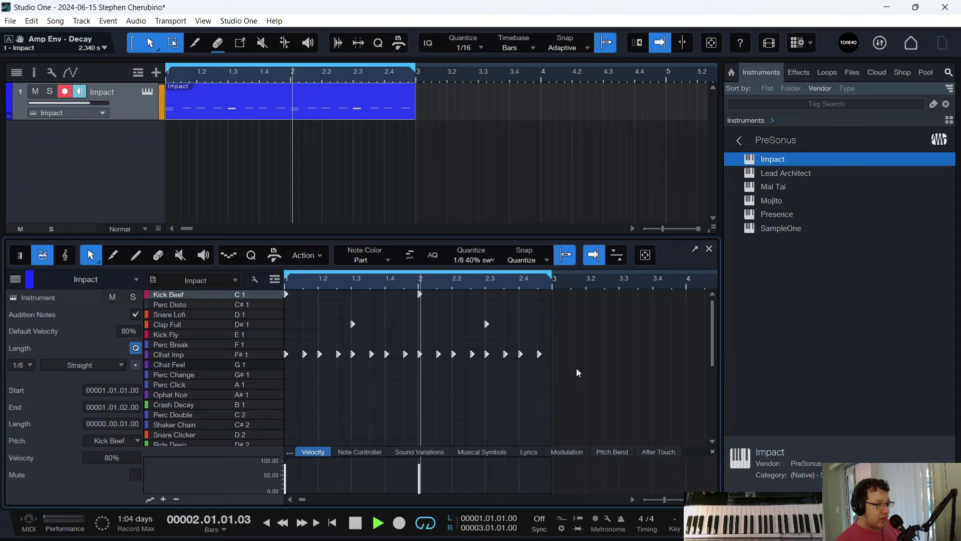
left_click(484, 260)
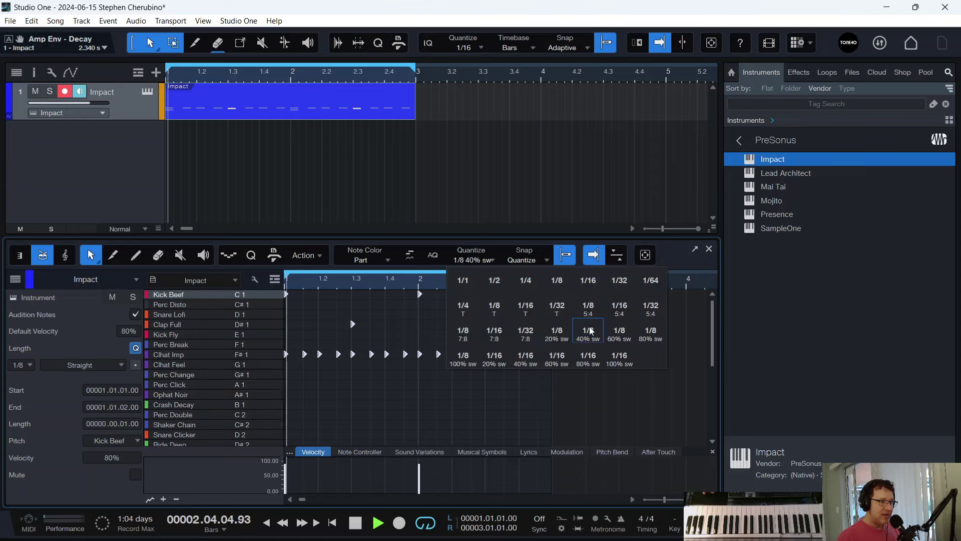
left_click(620, 334)
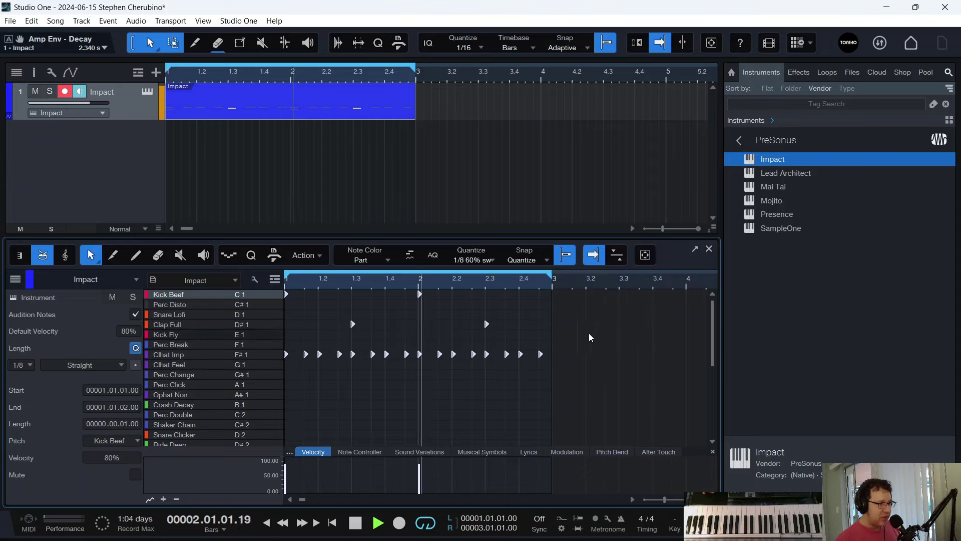
left_click(484, 260)
left_click(651, 335)
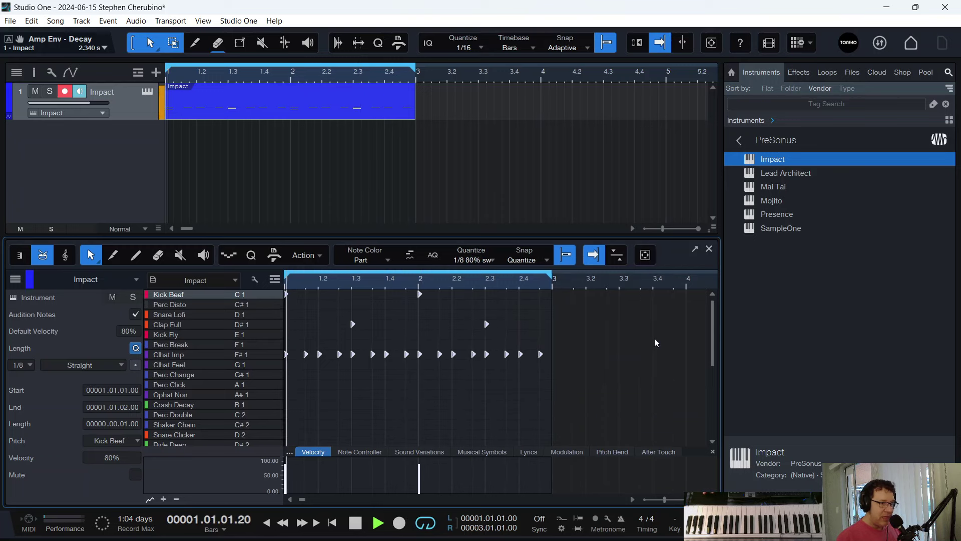
Requantize the notes at 1/8 100% swing, then stop playback.
left_click(489, 258)
left_click(465, 361)
key("q")
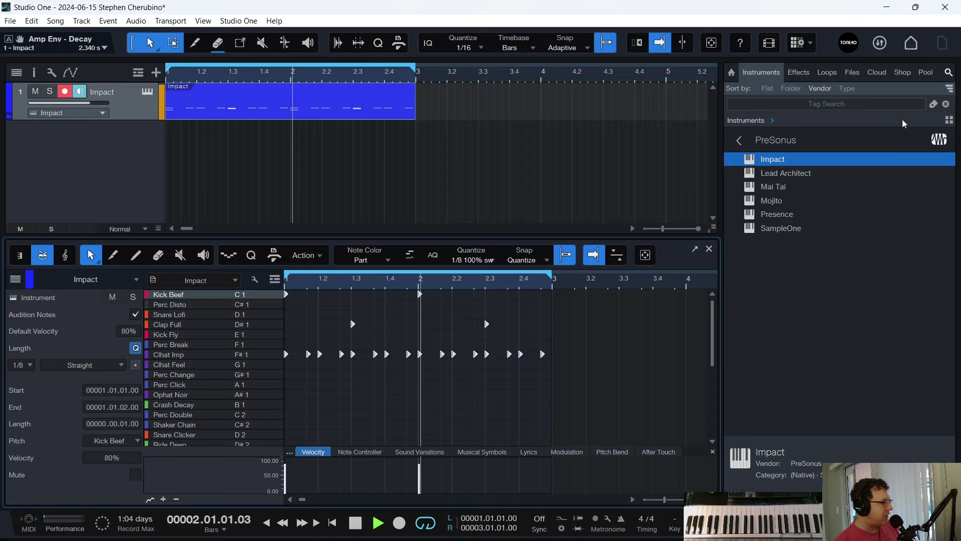
key("space")
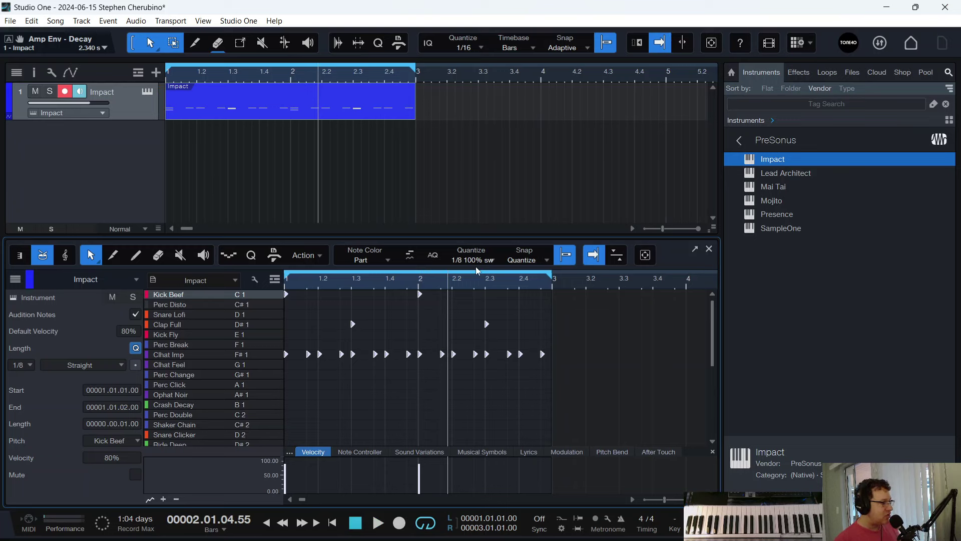
Select all drum notes and the Impact part, then quantize the whole part.
left_click(471, 47)
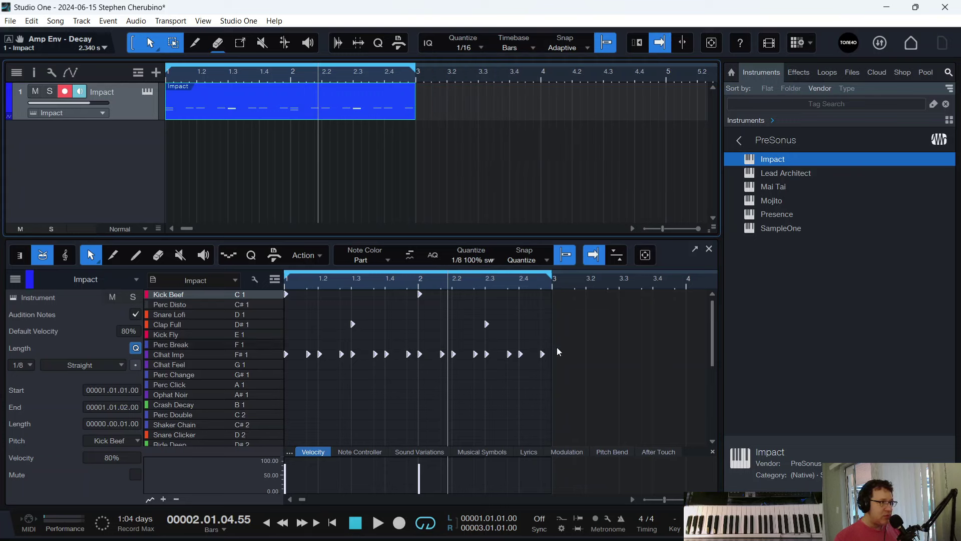
left_click_drag(578, 364, 285, 290)
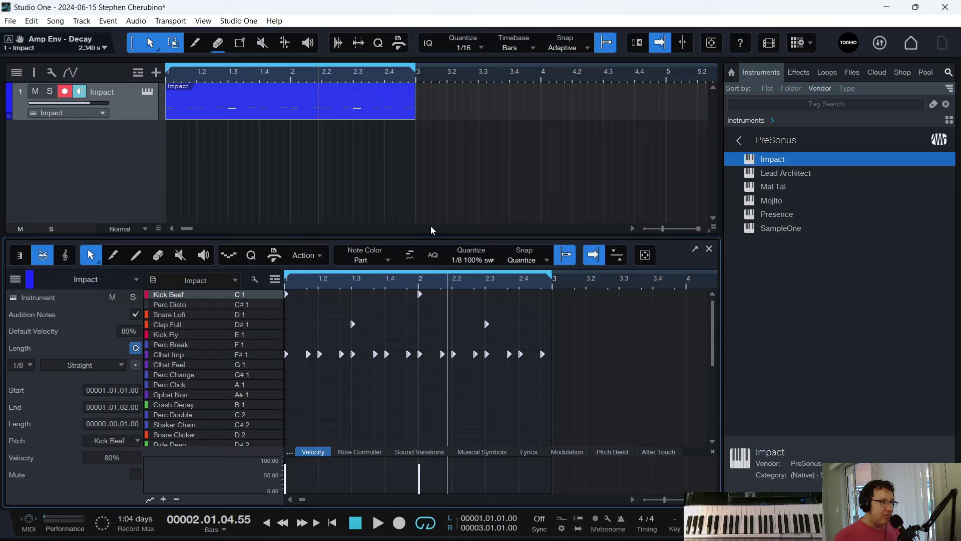
left_click(343, 116)
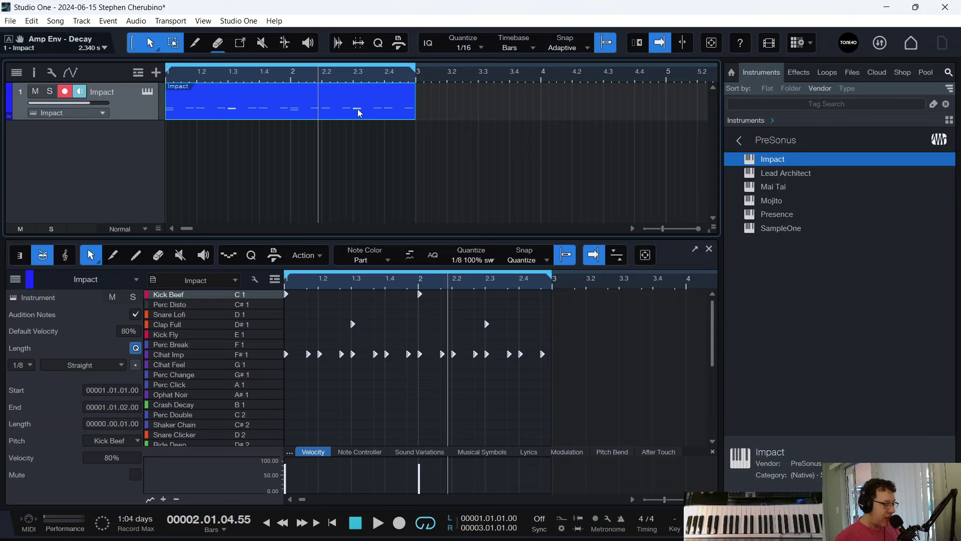
key("q")
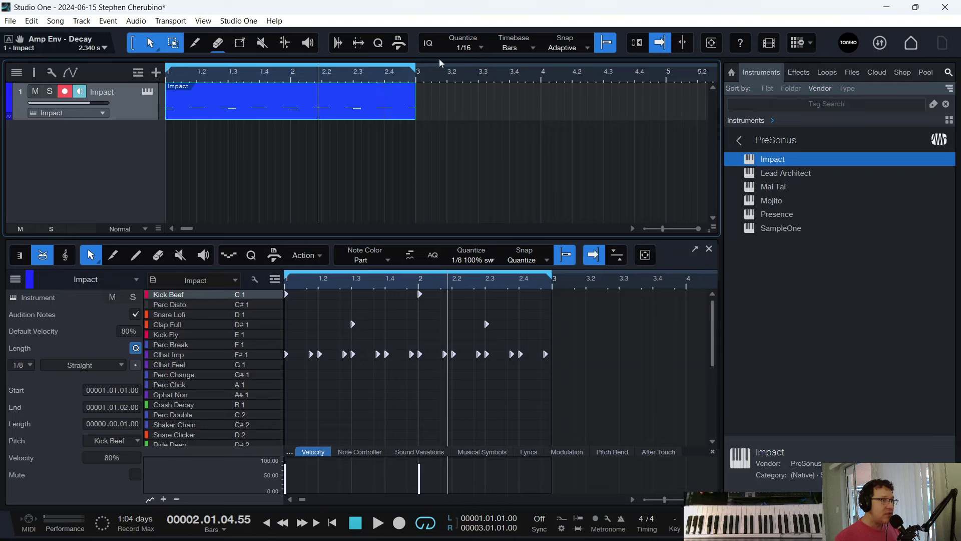
Play the swung pattern, stop it, and zoom the arrangement to widen the part.
key("space")
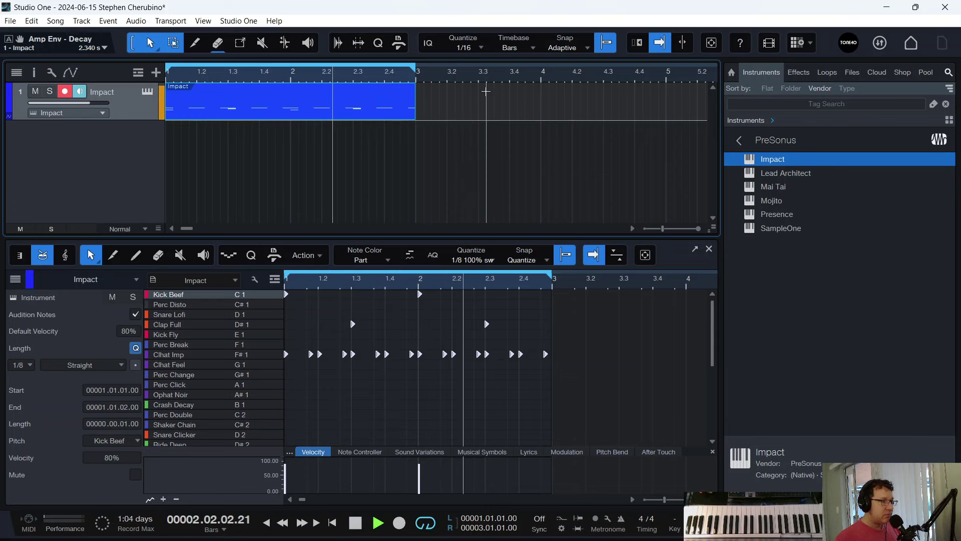
key("space")
left_click_drag(330, 76, 305, 76)
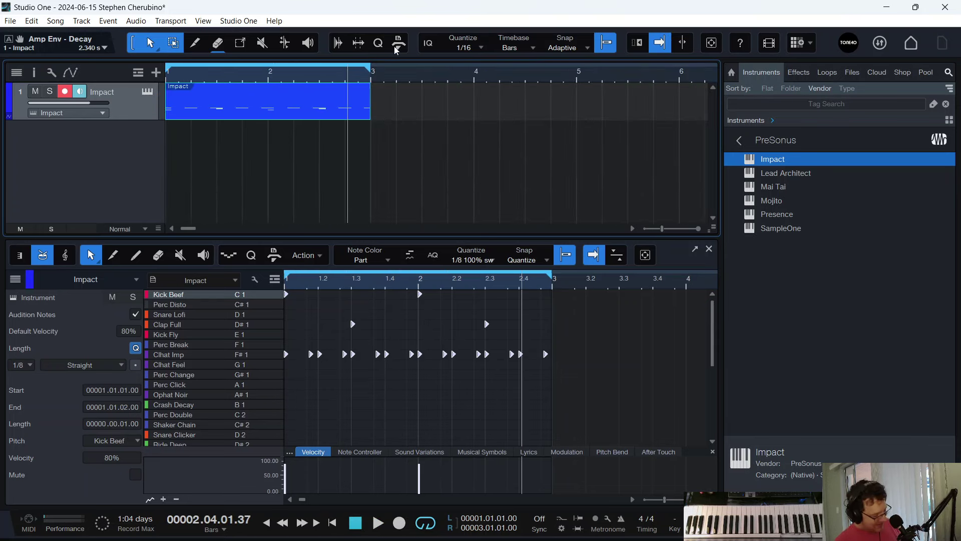
scroll(280, 86, "up", 3)
scroll(311, 86, "down", 1)
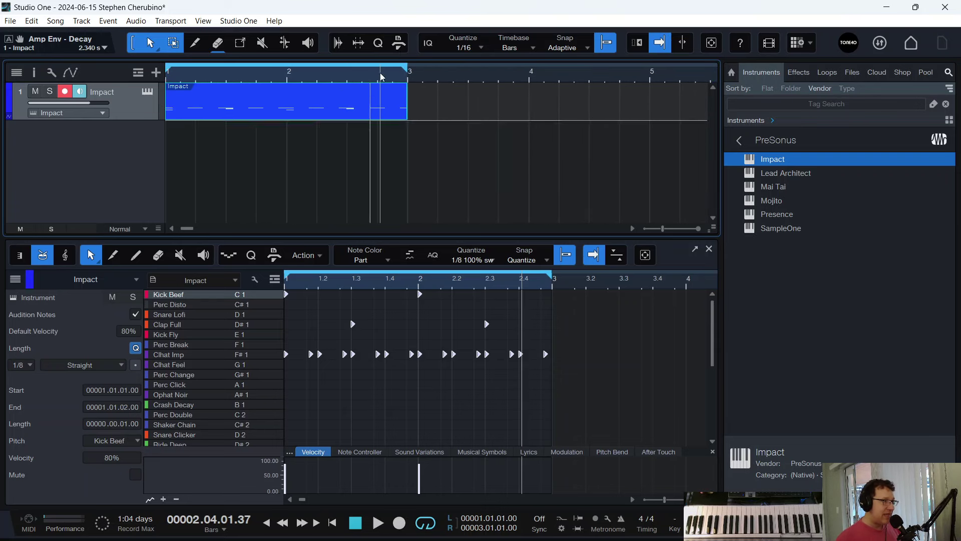
Set the arrangement quantize to straight 1/8, requantize the Impact part, and play it back.
left_click(466, 48)
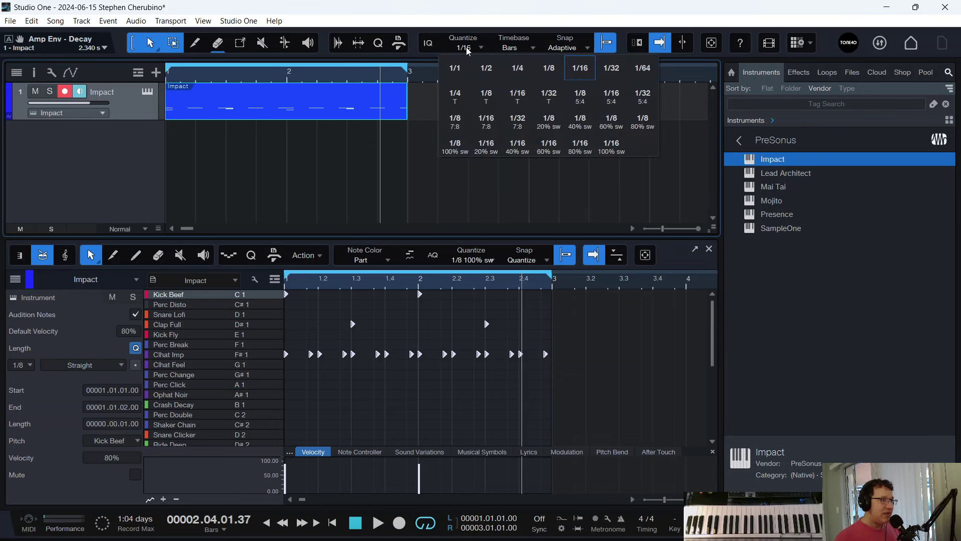
left_click(549, 70)
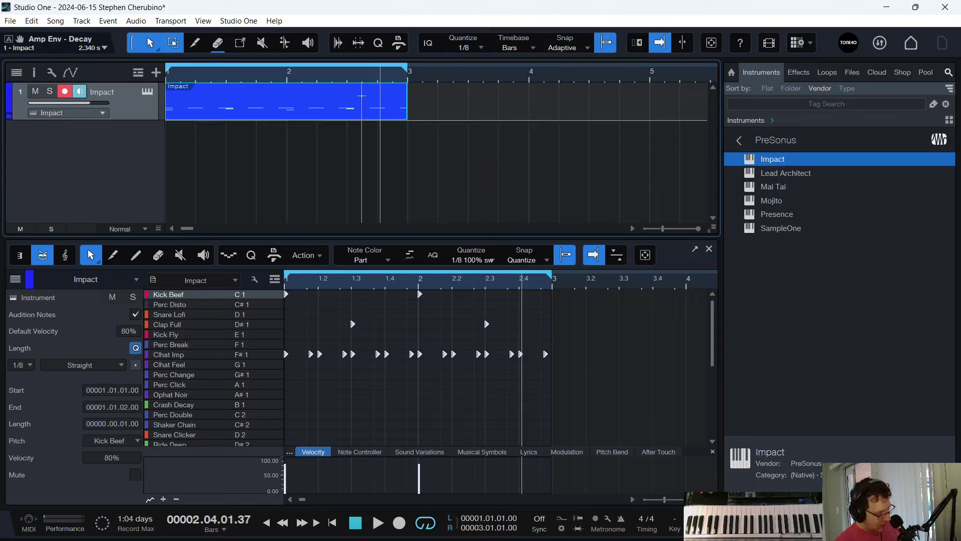
key("q")
key("space")
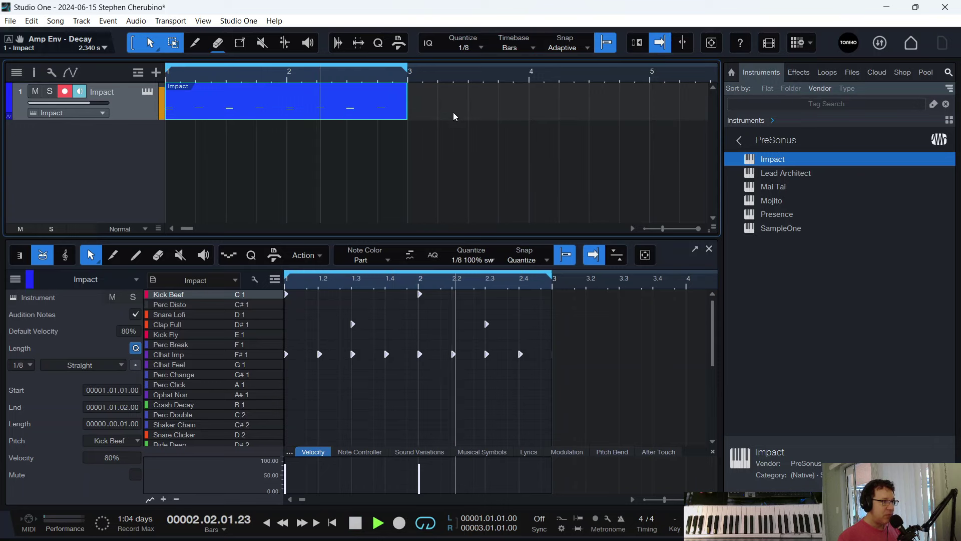
key("space")
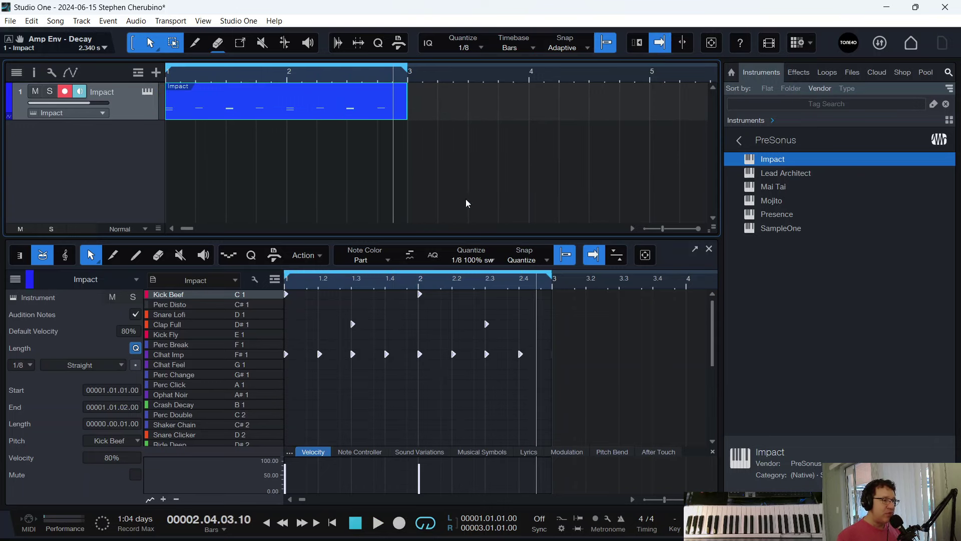